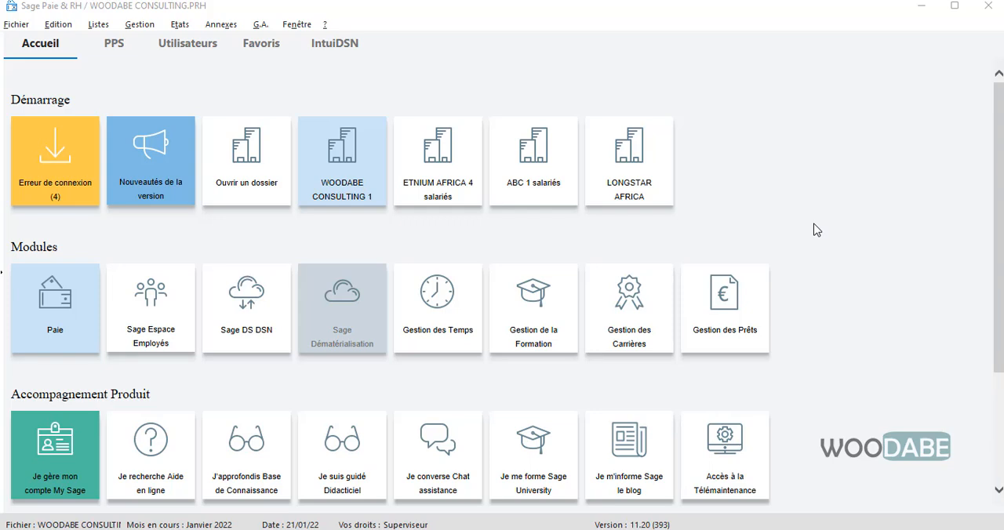
# Open the calculated payslip of employee 001 from the employee payslips list
pyautogui.click(127, 30)
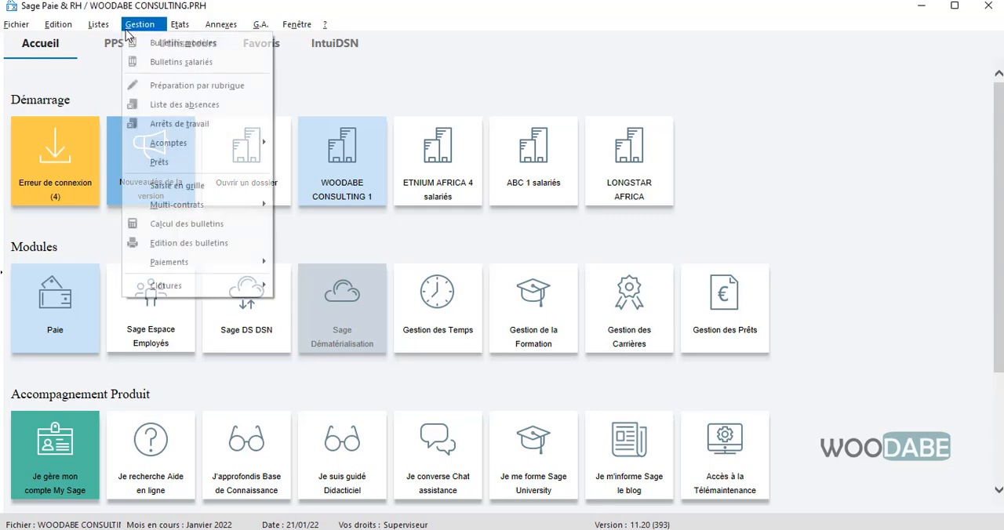
pyautogui.click(188, 62)
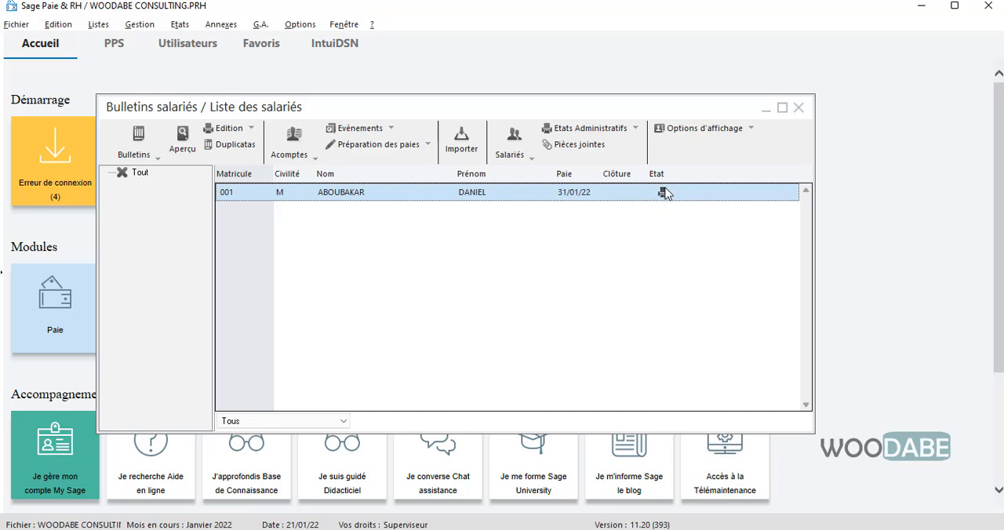
pyautogui.doubleClick(347, 192)
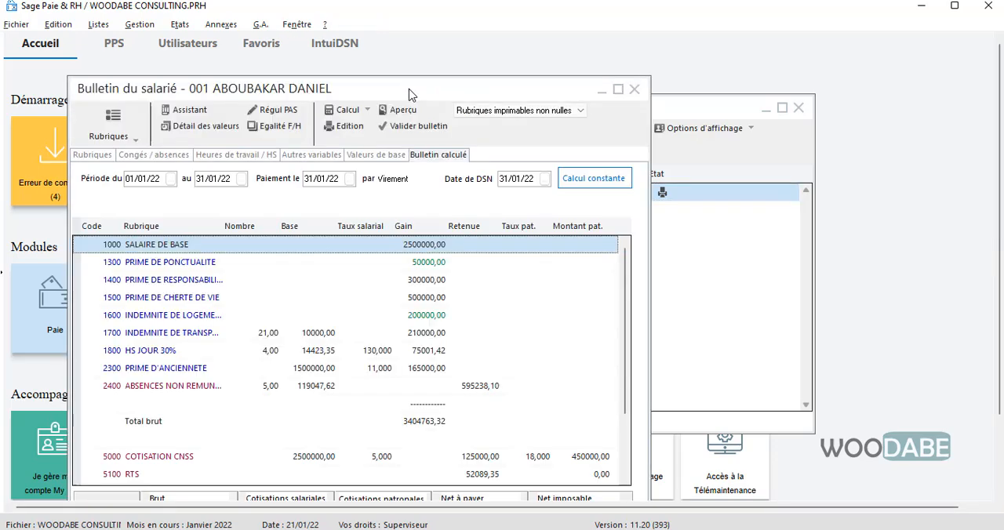
pyautogui.moveTo(443, 80); pyautogui.dragTo(434, 39)
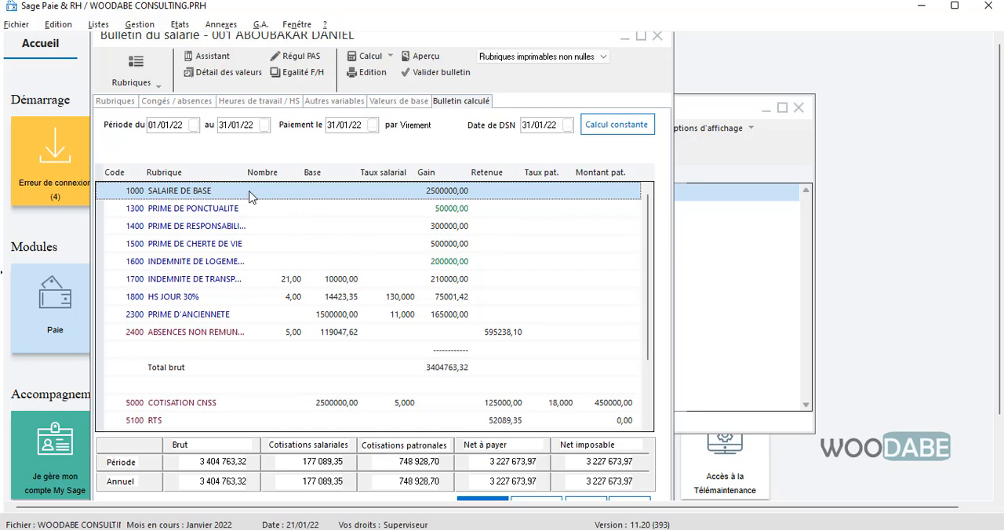
# Review the payslip's earnings, overtime, absence deduction, contributions and net pay for January 2022
pyautogui.scroll(-2, 280, 211)
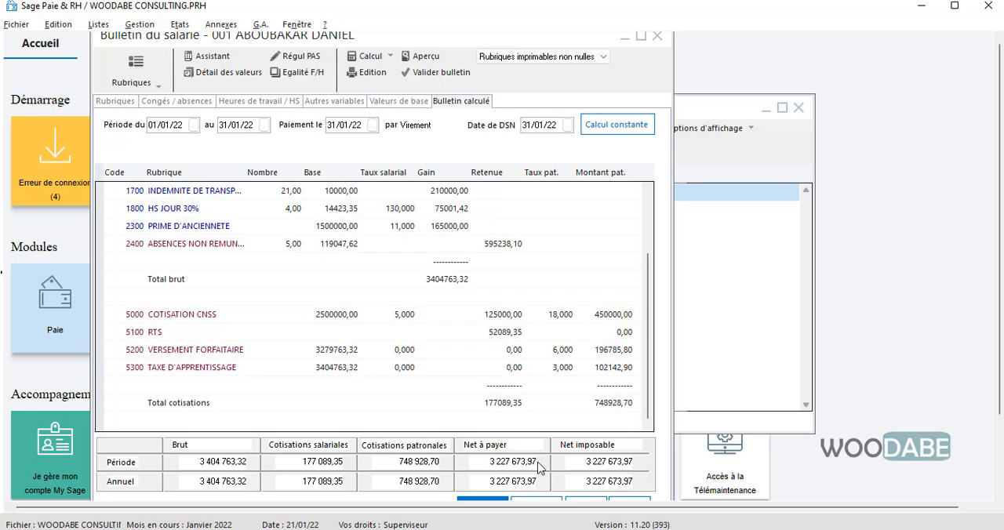
pyautogui.scroll(3, 478, 235)
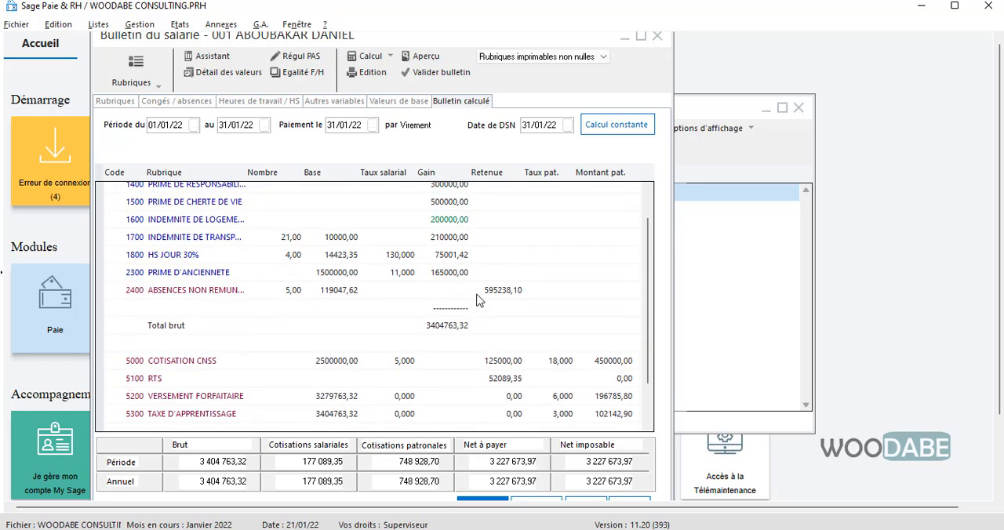
pyautogui.scroll(-3, 423, 204)
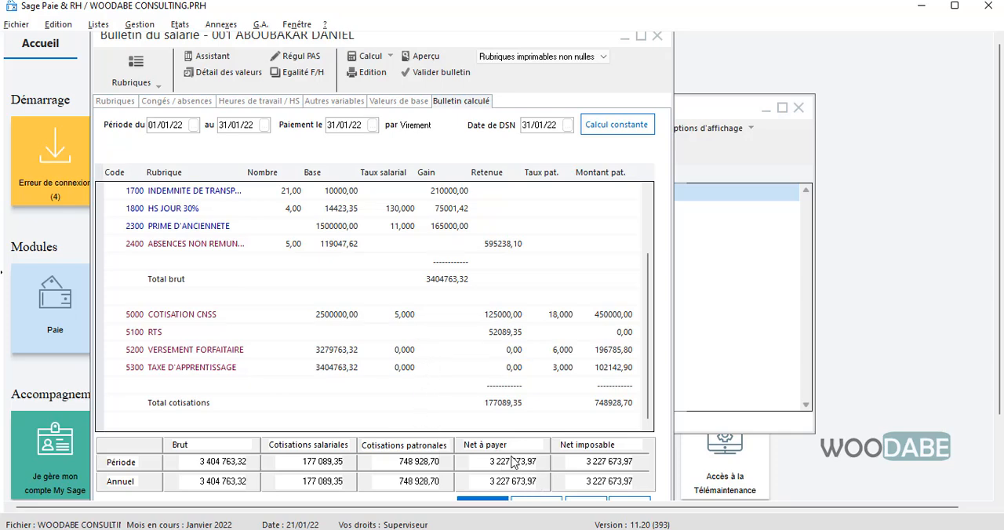
pyautogui.scroll(1, 420, 306)
pyautogui.scroll(-3, 415, 300)
pyautogui.scroll(3, 477, 342)
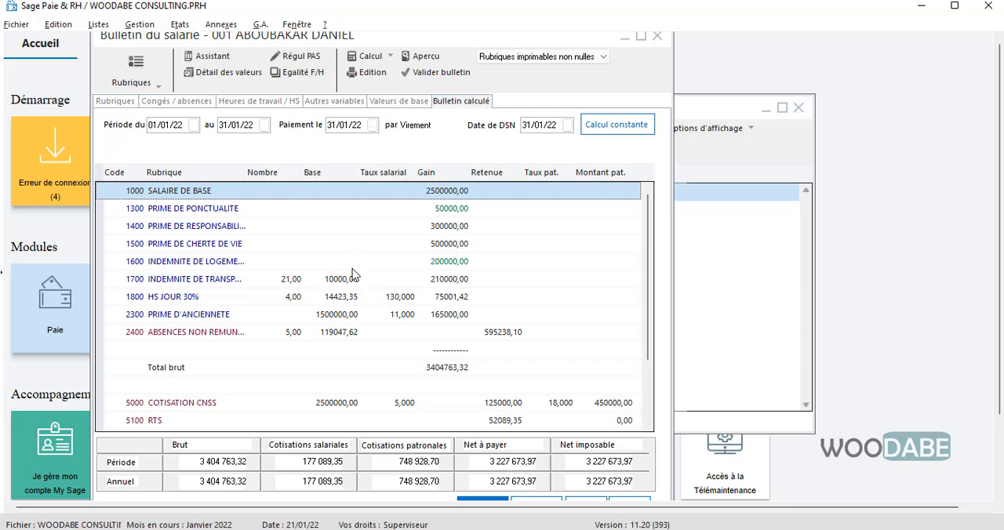
# Delete the ABS absence entry, code 0980, from the payslip's leave and absences and validate the change
pyautogui.click(192, 103)
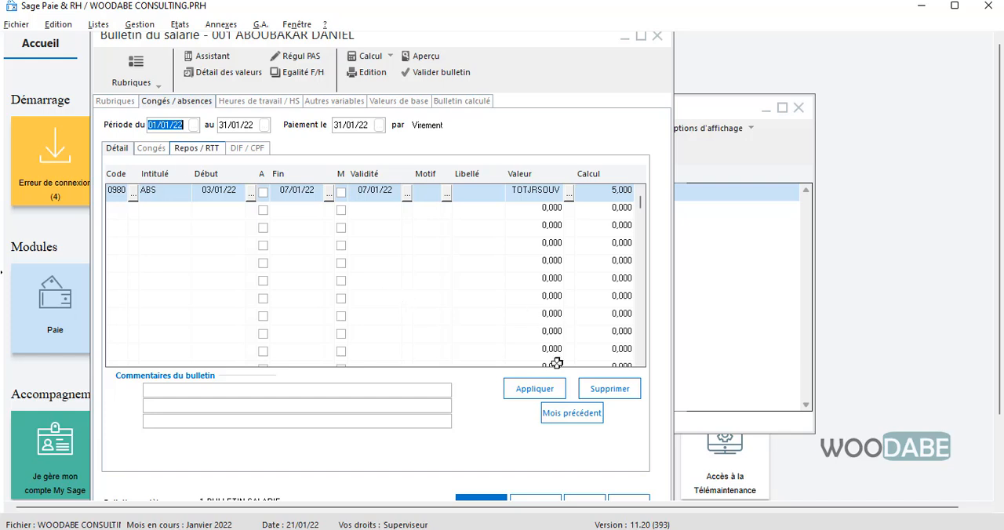
pyautogui.click(609, 388)
pyautogui.click(238, 102)
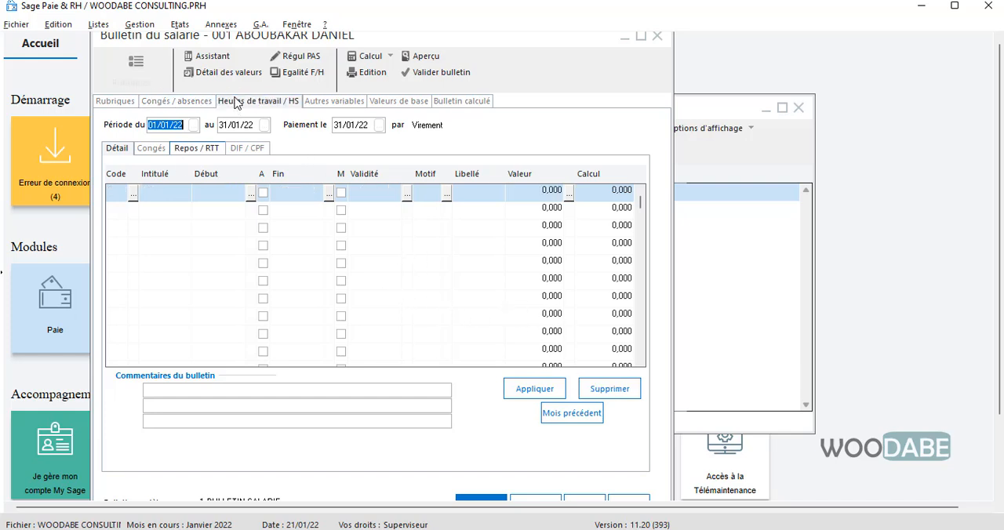
pyautogui.click(524, 340)
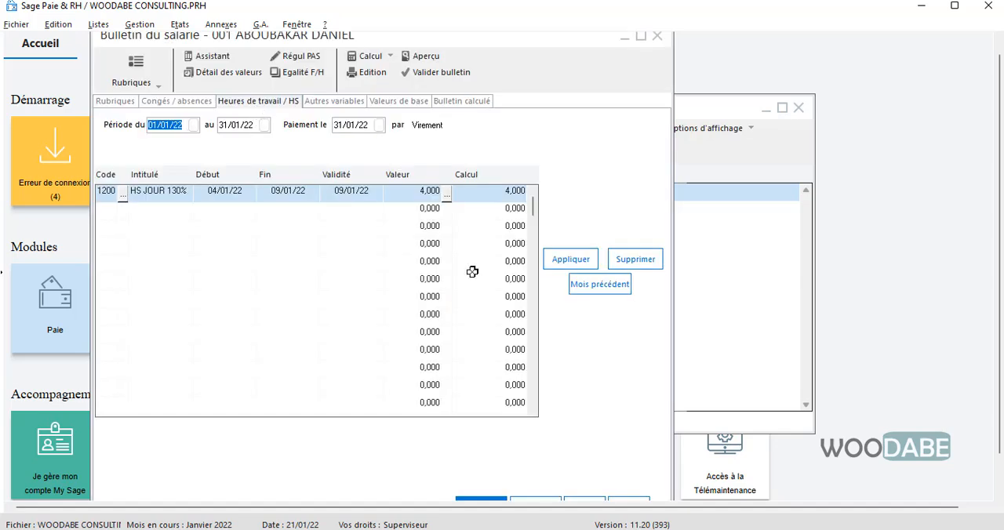
# Delete the HS JOUR 130% overtime entry, code 1200, from the working hours and validate the change
pyautogui.click(628, 259)
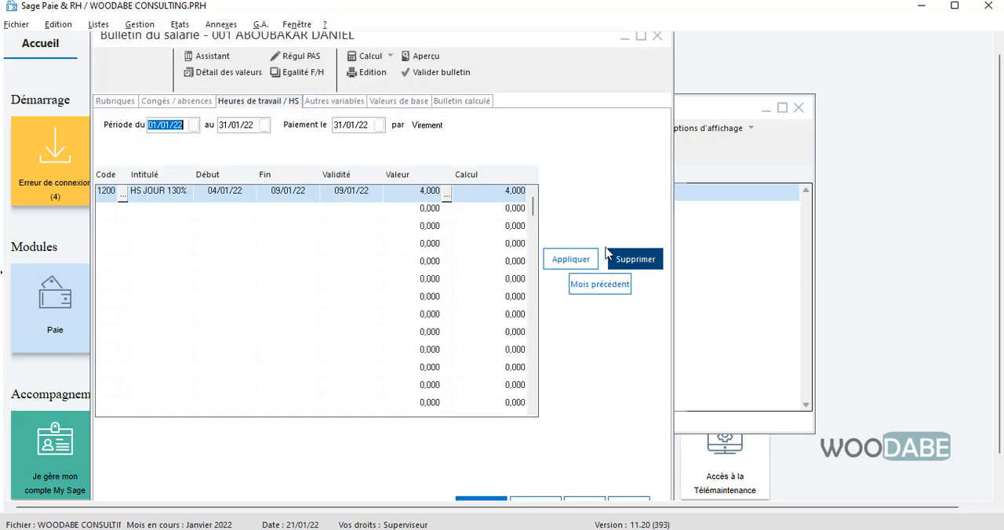
pyautogui.click(183, 102)
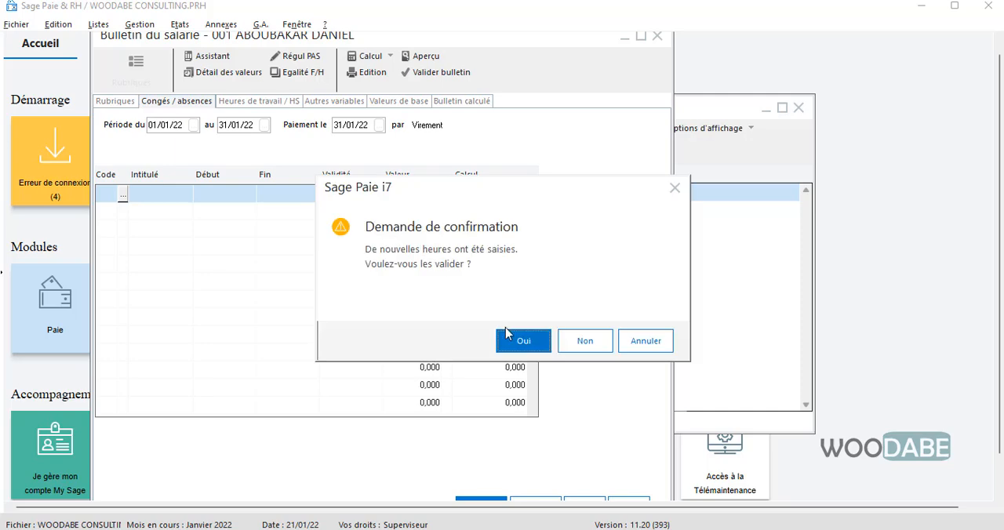
pyautogui.press('Return')
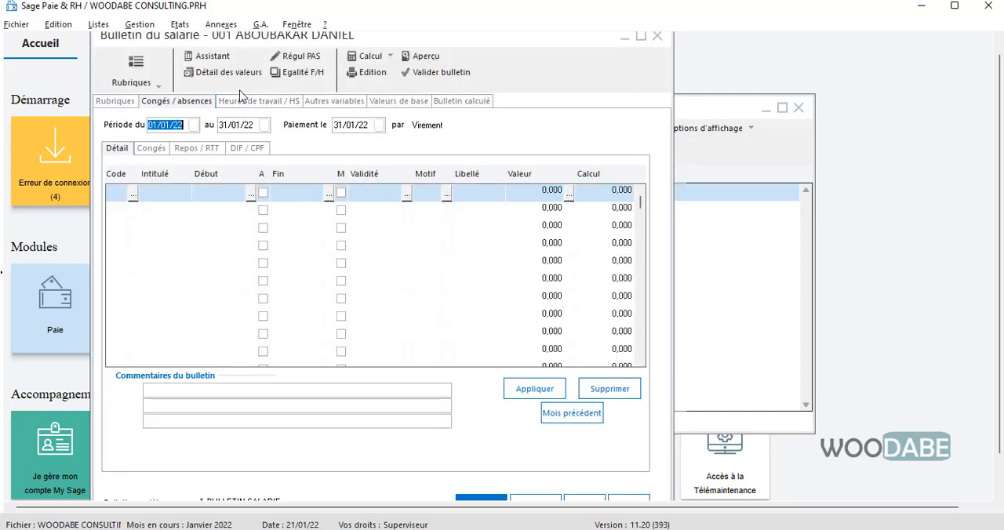
# Recalculate the payslip and examine its gross total, contributions and net pay without the absence and overtime
pyautogui.click(117, 102)
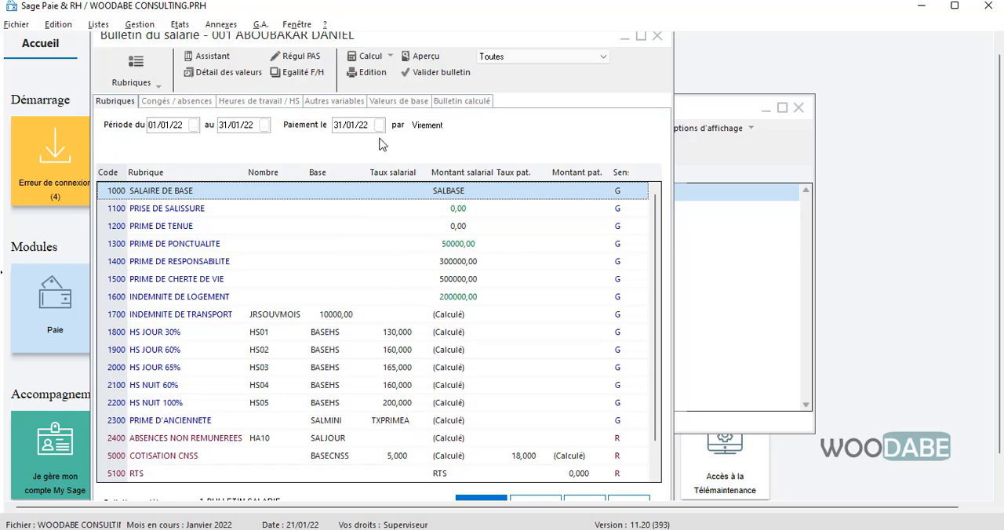
pyautogui.click(444, 102)
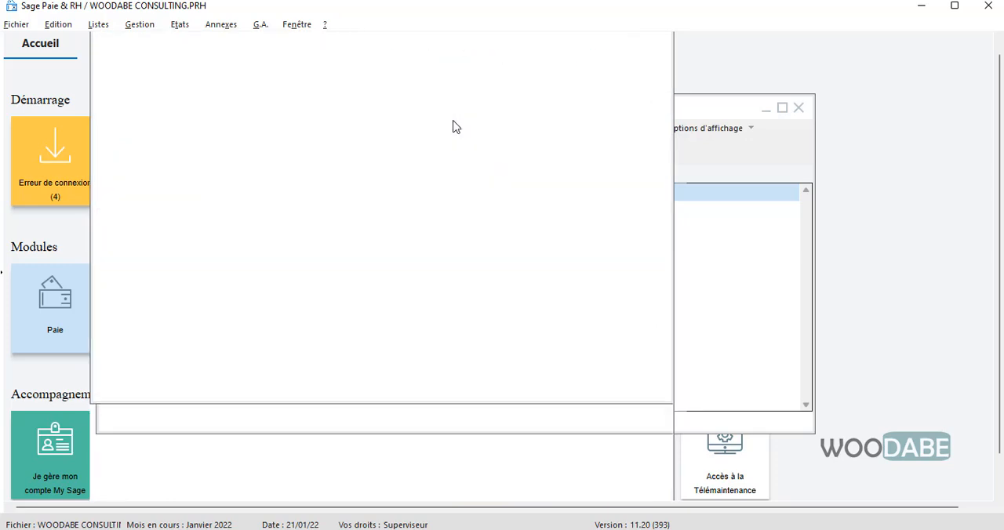
pyautogui.scroll(-1, 573, 361)
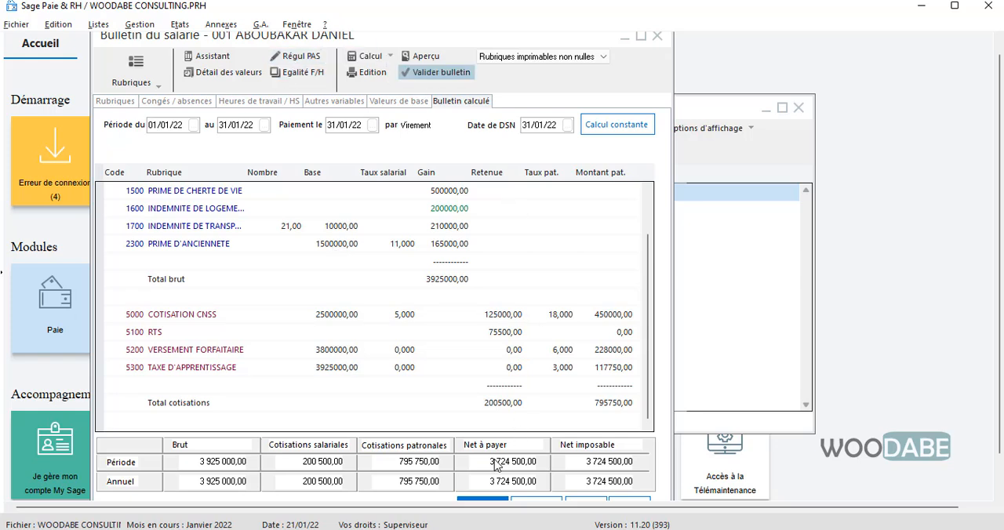
pyautogui.scroll(1, 461, 210)
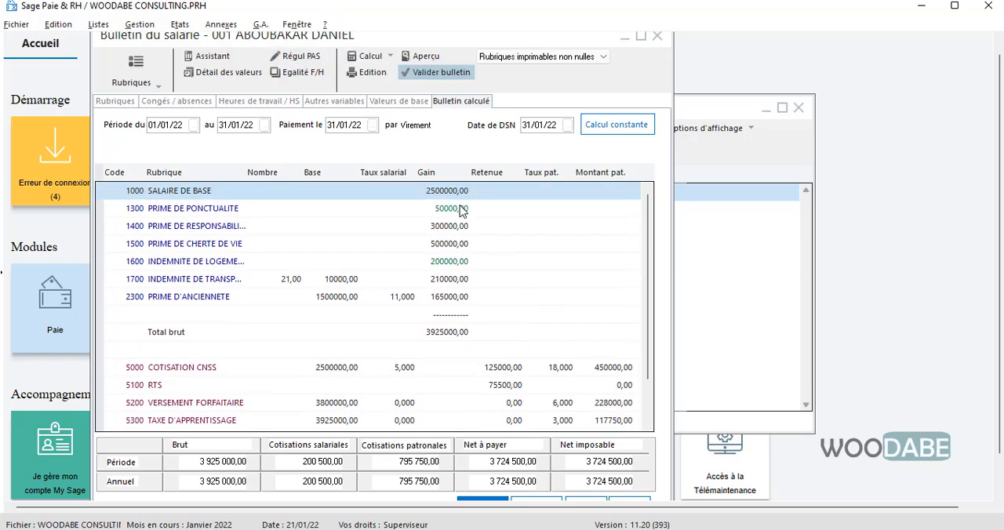
pyautogui.scroll(-1, 461, 210)
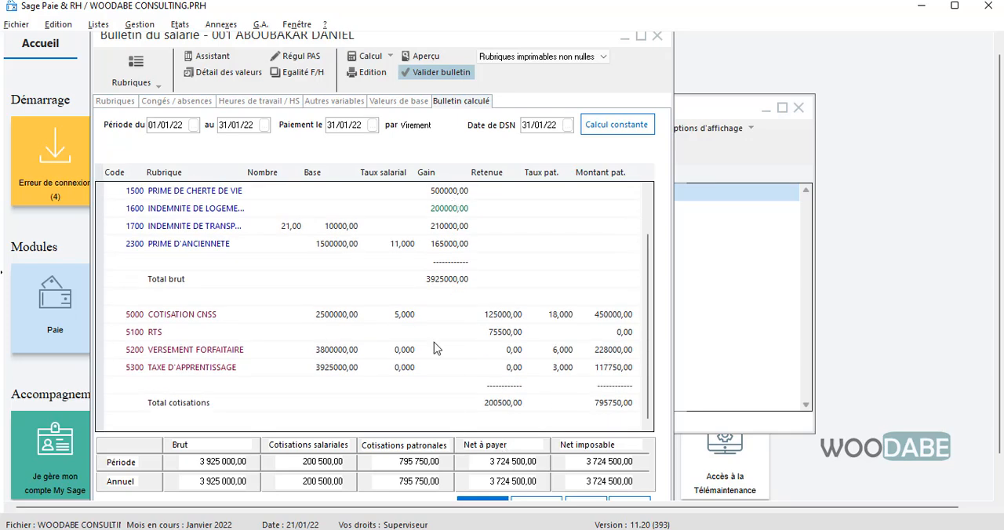
pyautogui.scroll(1, 453, 196)
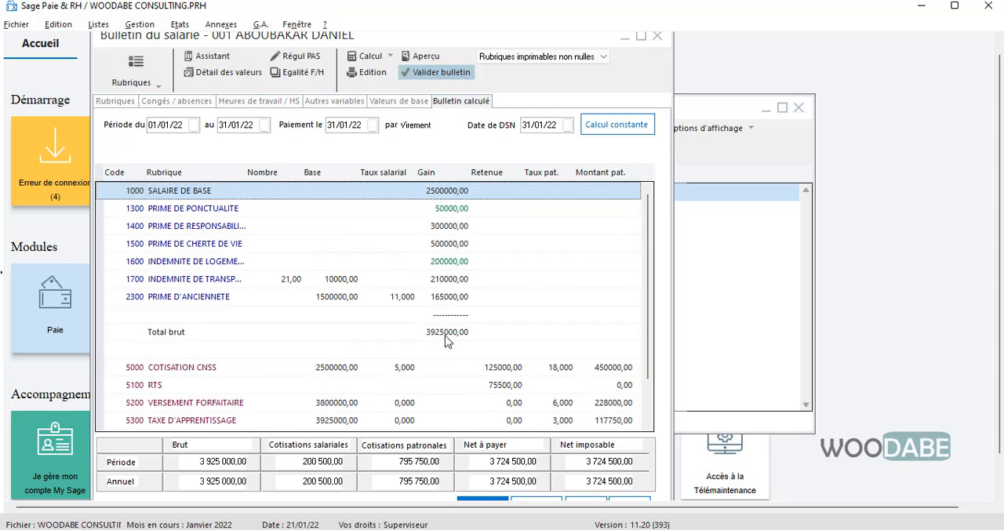
pyautogui.scroll(-1, 452, 336)
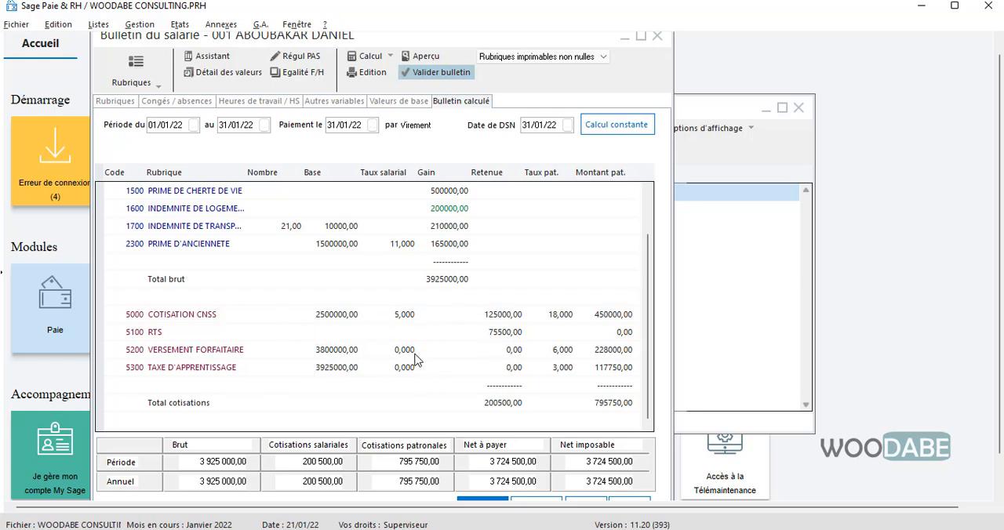
pyautogui.scroll(1, 416, 356)
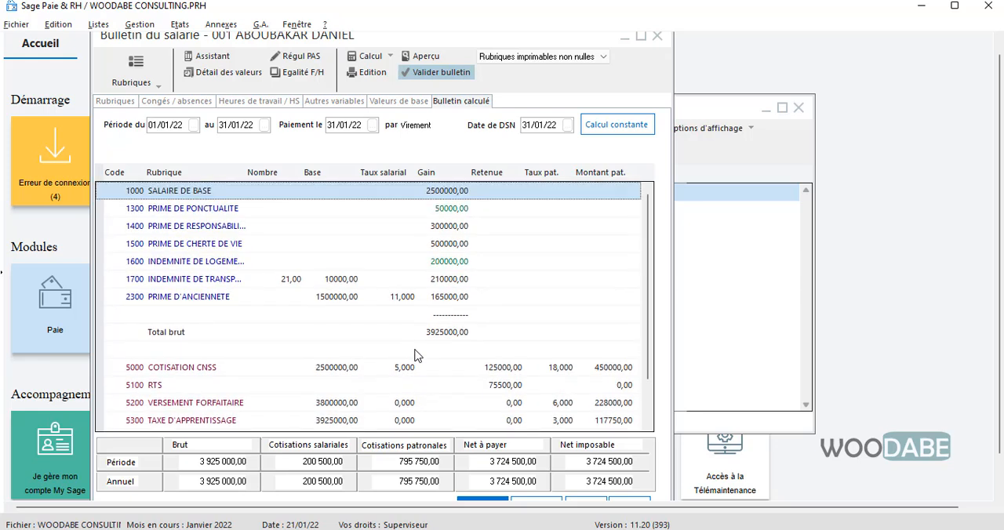
# Run the reverse payslip calculation for a net pay of 3 750 000, adjusting item 1000 SALAIRE DE BASE with mode Autre
pyautogui.click(392, 61)
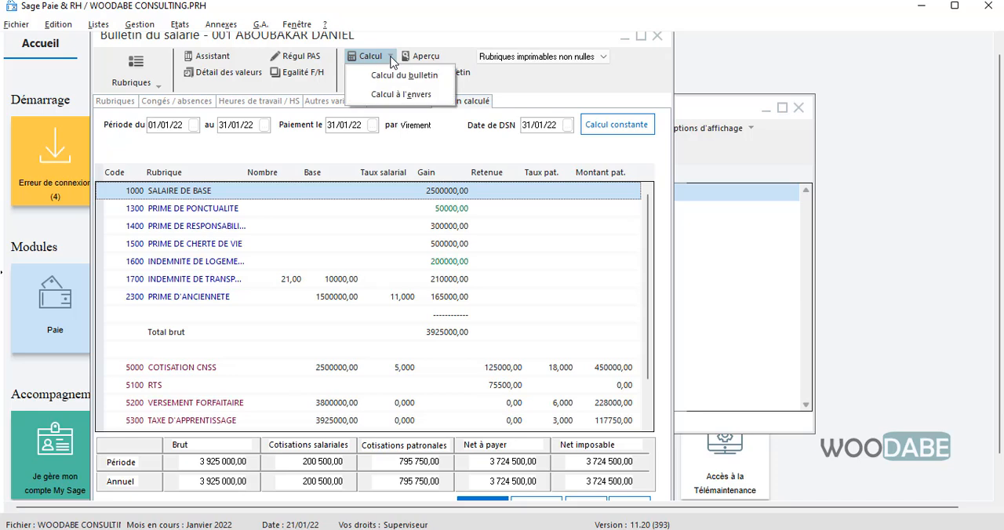
pyautogui.click(400, 95)
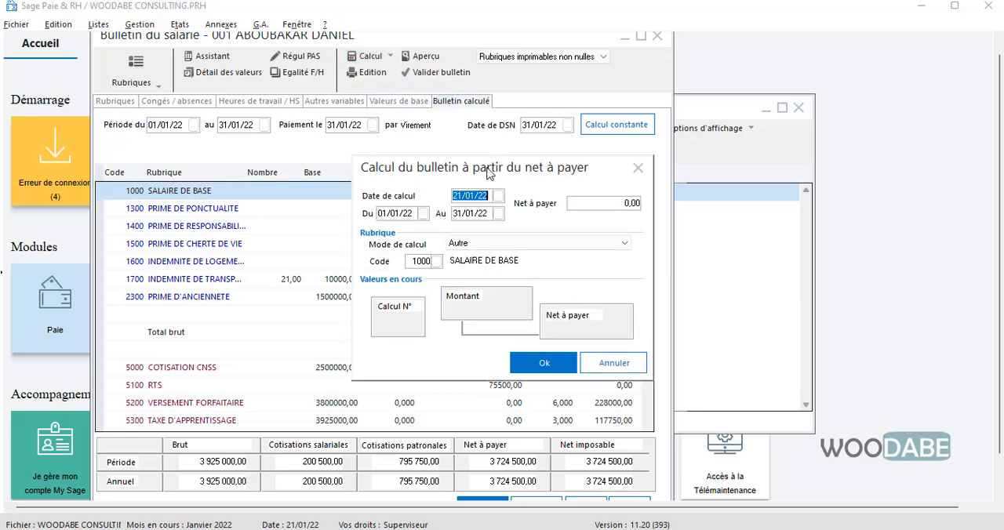
pyautogui.moveTo(488, 172); pyautogui.dragTo(415, 161)
pyautogui.click(515, 189)
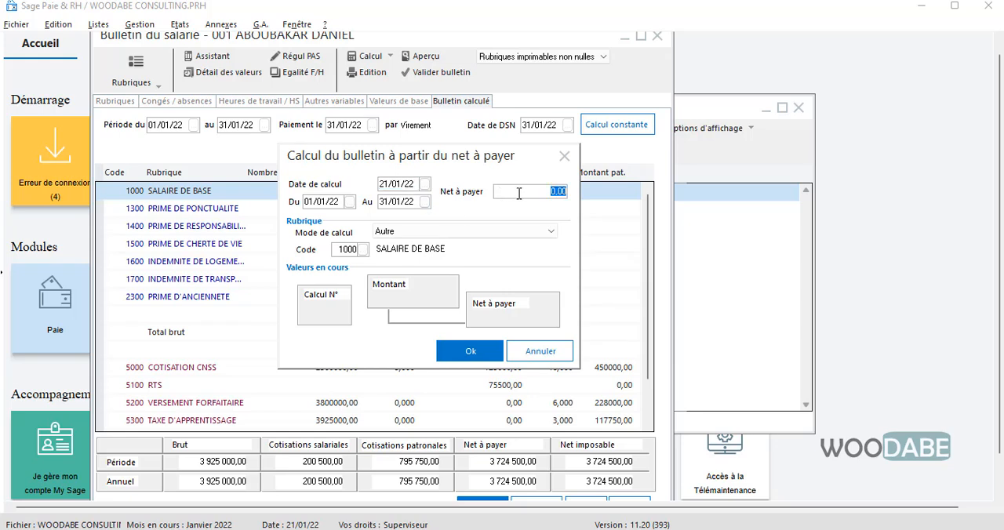
pyautogui.write('3 750 00')
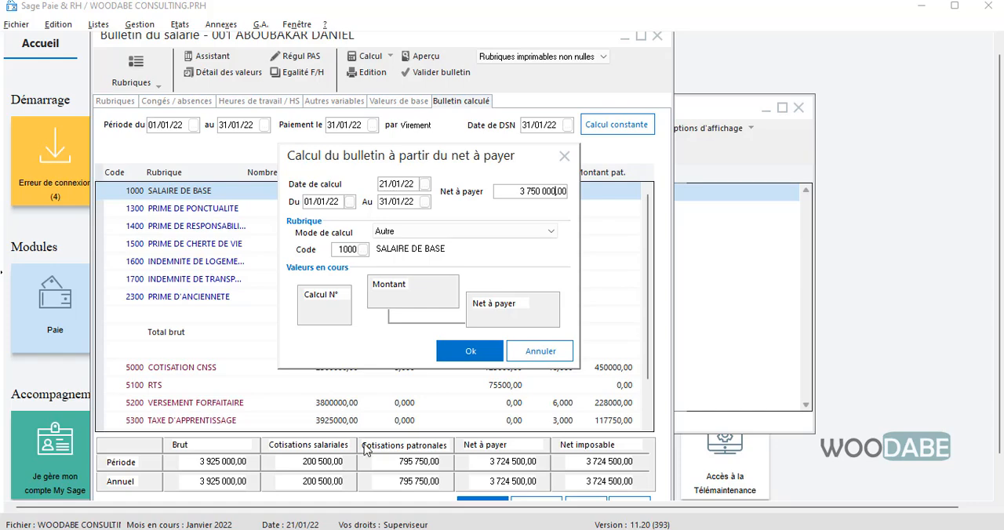
pyautogui.click(464, 352)
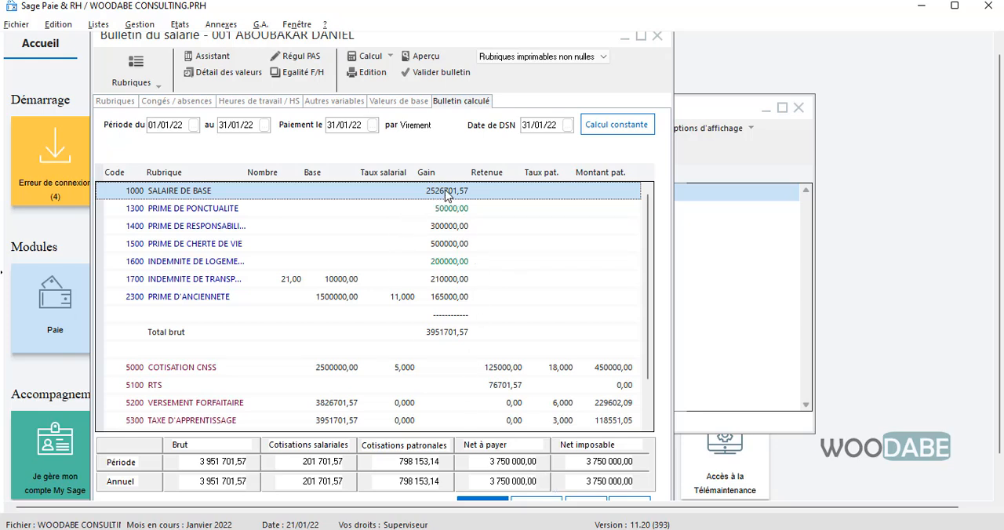
# Set the employee amount of item 1000 SALAIRE DE BASE to 2500000 on the calculated payslip
pyautogui.moveTo(363, 37); pyautogui.dragTo(384, 60)
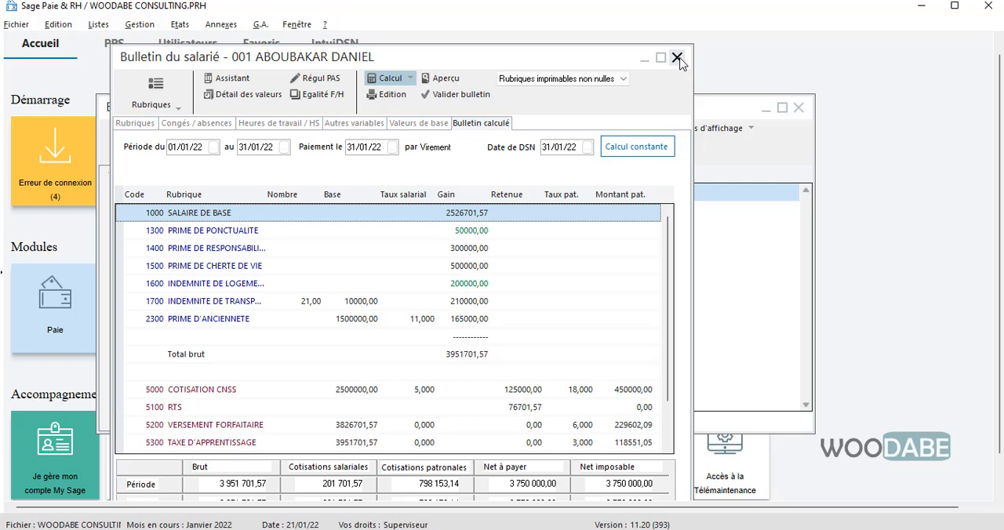
pyautogui.doubleClick(468, 216)
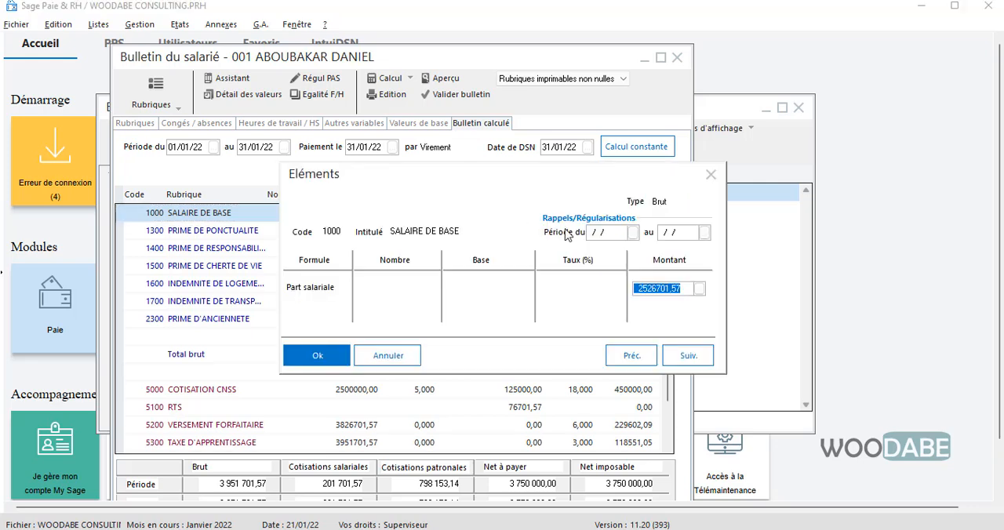
pyautogui.write('2500000')
pyautogui.click(317, 356)
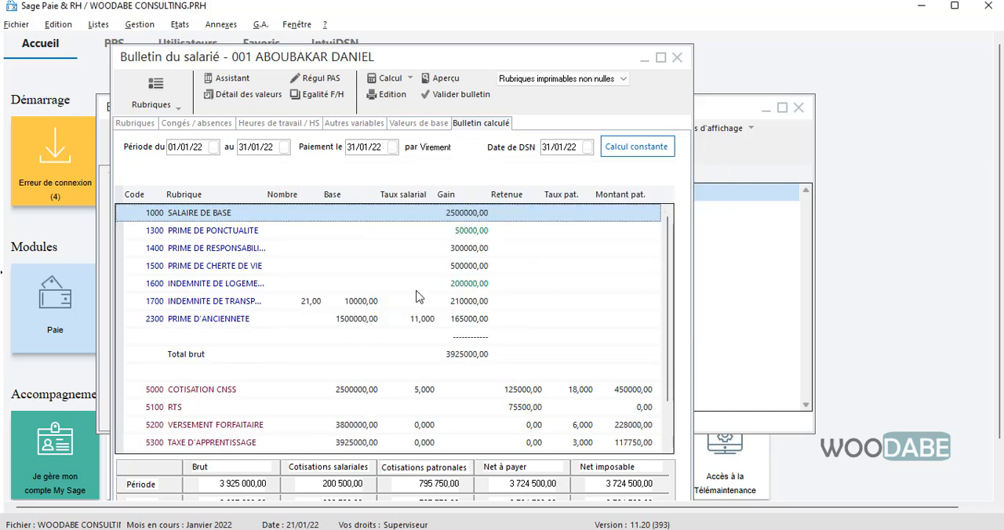
# Replace the fixed amount of item 1000 SALAIRE DE BASE with the constant SALBASE
pyautogui.doubleClick(471, 214)
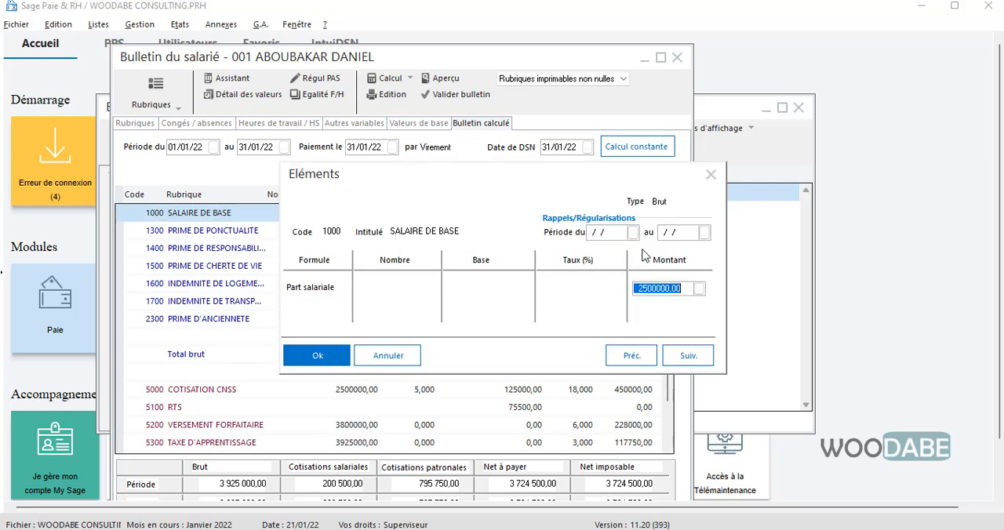
pyautogui.write('SALBASE')
pyautogui.click(317, 355)
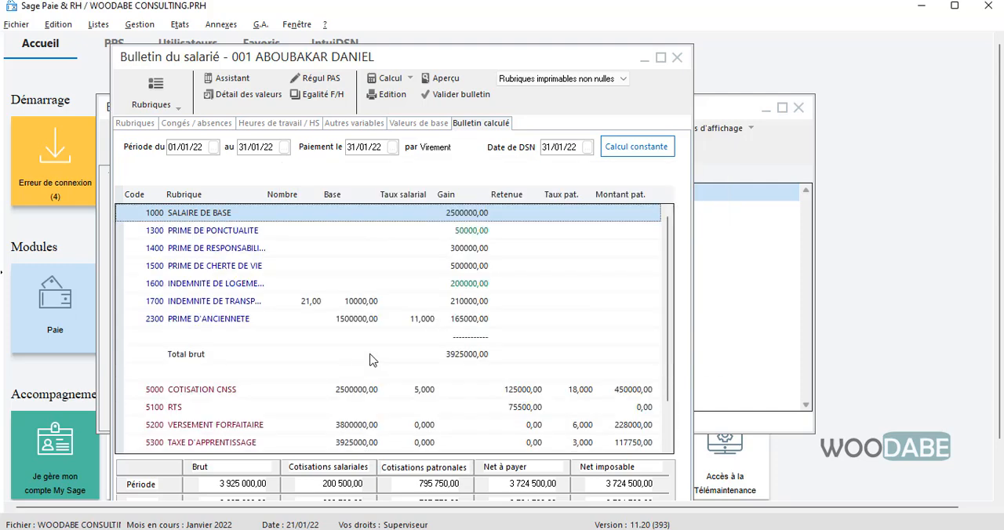
# Check the payslip's contributions and net pay, and validate the payslip to return to the employee list
pyautogui.scroll(-1, 544, 290)
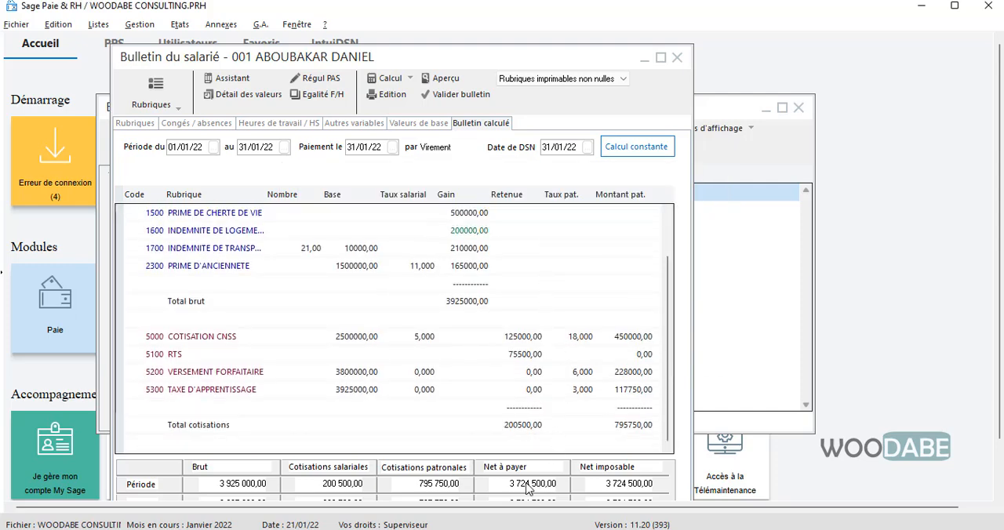
pyautogui.moveTo(531, 59); pyautogui.dragTo(510, 48)
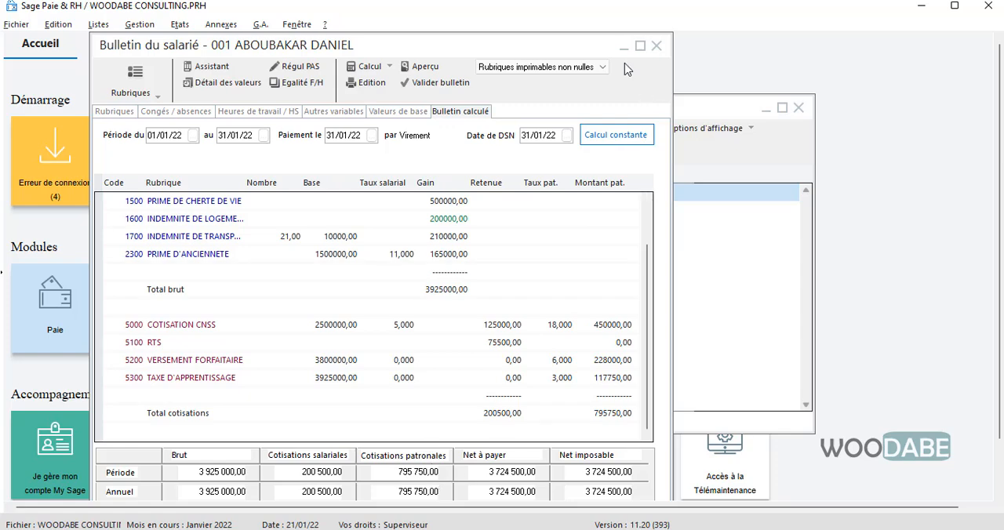
pyautogui.moveTo(599, 46); pyautogui.dragTo(583, 25)
pyautogui.click(476, 495)
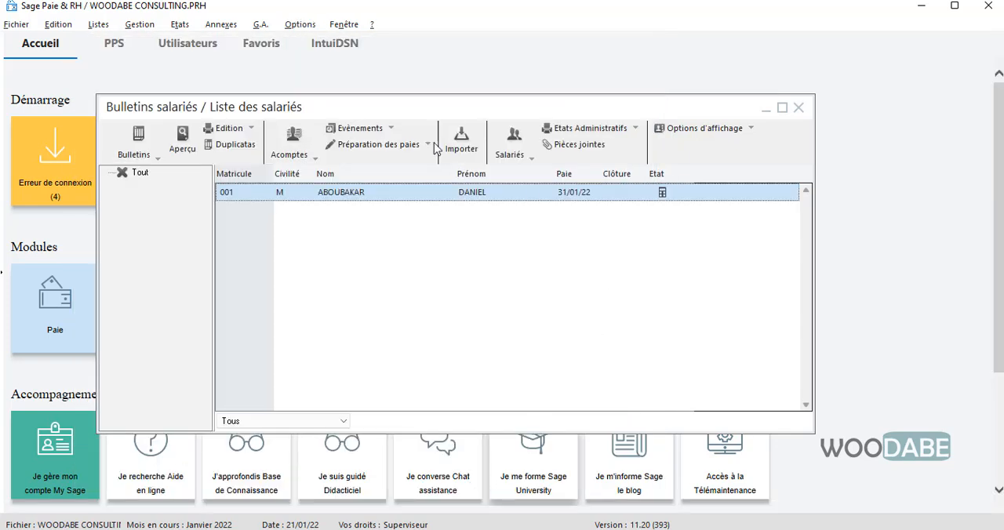
# Create a gross (Brut) payroll item with code 2500, memo SALAI and label SUR SALAIRE
pyautogui.click(98, 24)
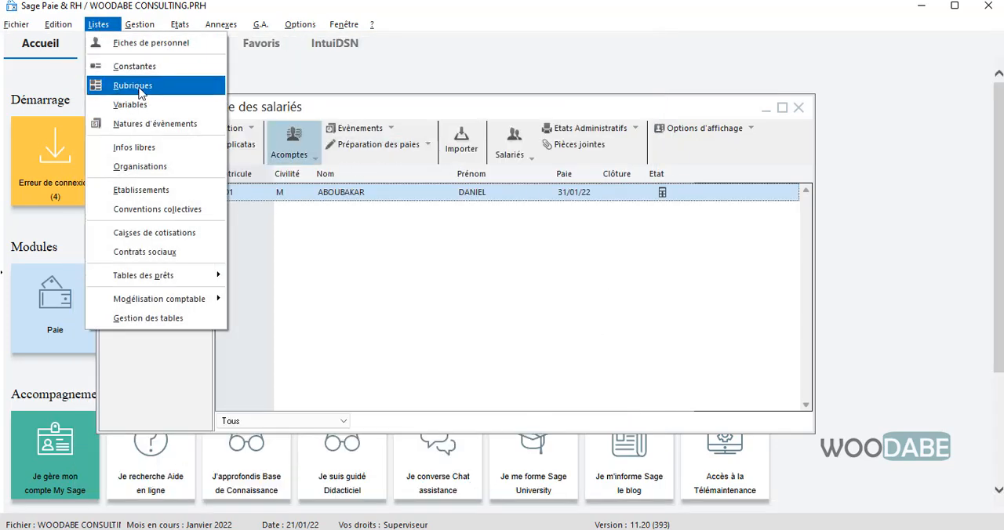
pyautogui.click(139, 92)
pyautogui.rightClick(326, 193)
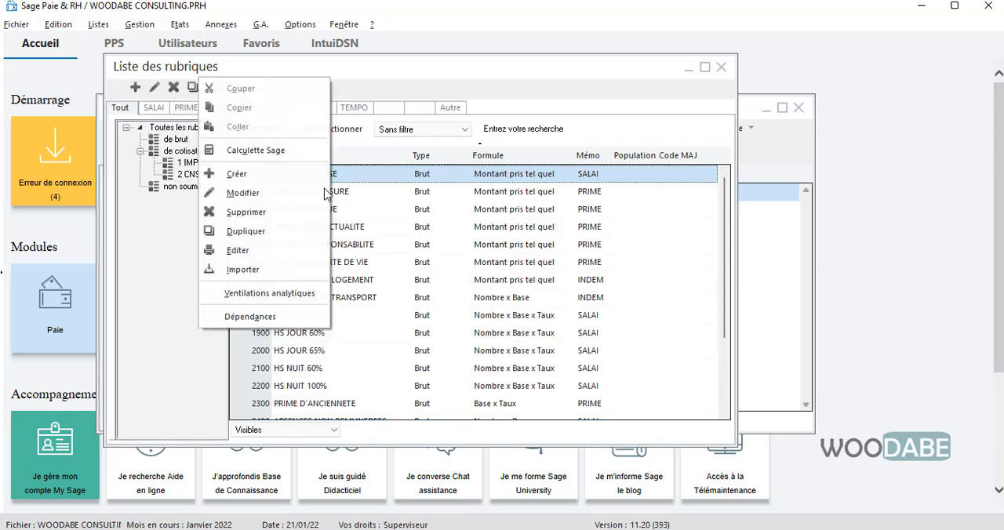
pyautogui.click(271, 176)
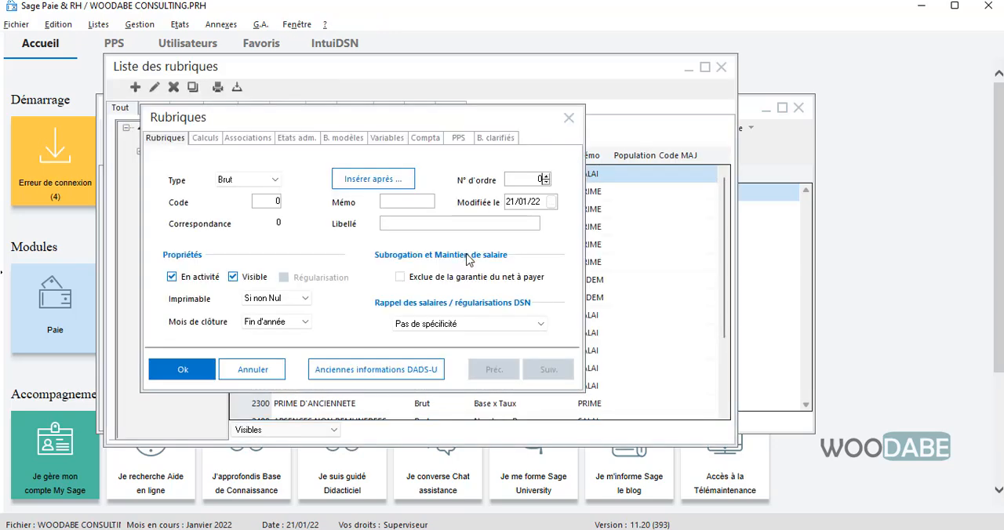
pyautogui.click(269, 200)
pyautogui.moveTo(353, 126); pyautogui.dragTo(700, 133)
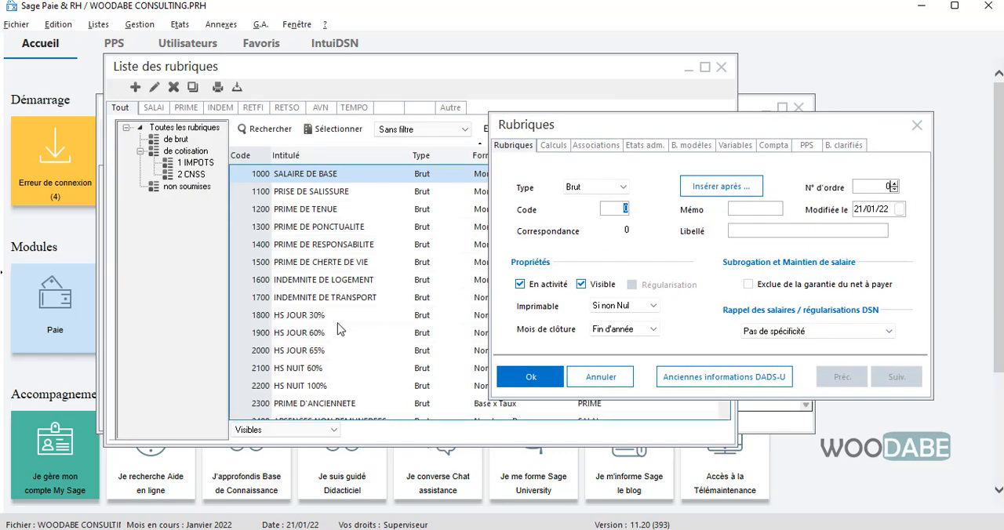
pyautogui.scroll(-2, 346, 328)
pyautogui.scroll(-1, 346, 328)
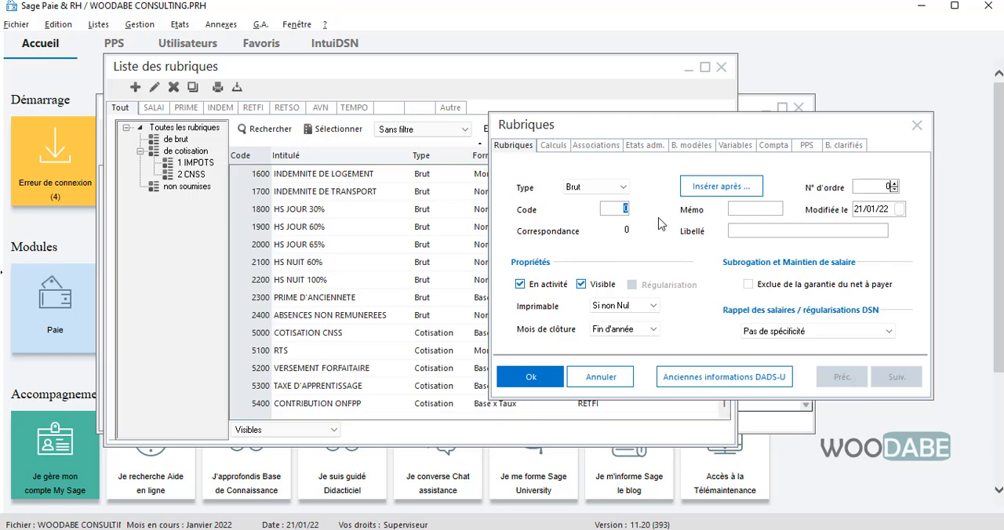
pyautogui.press('Tab')
pyautogui.press('Tab')
pyautogui.press('Tab')
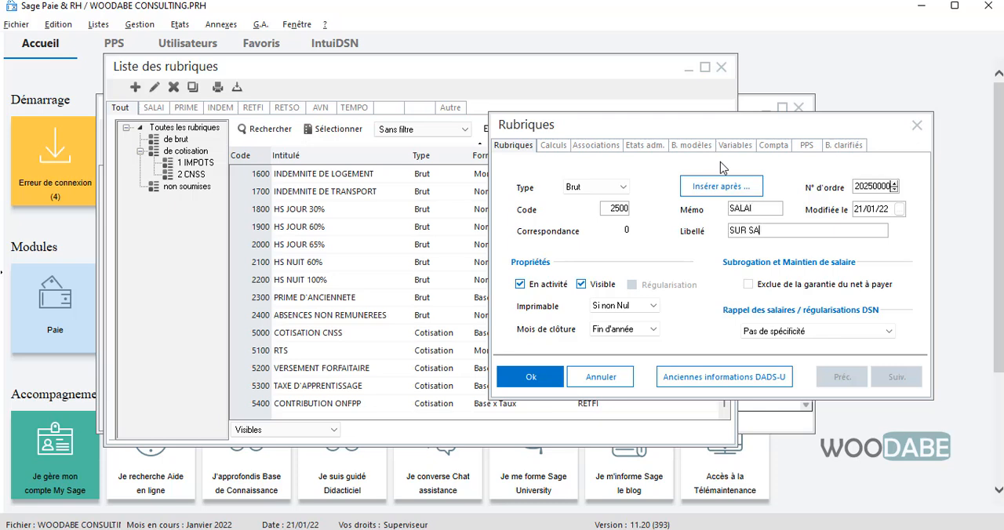
# Set the calculation formula of item 2500 SUR SALAIRE to Montant pris tel quel
pyautogui.click(555, 147)
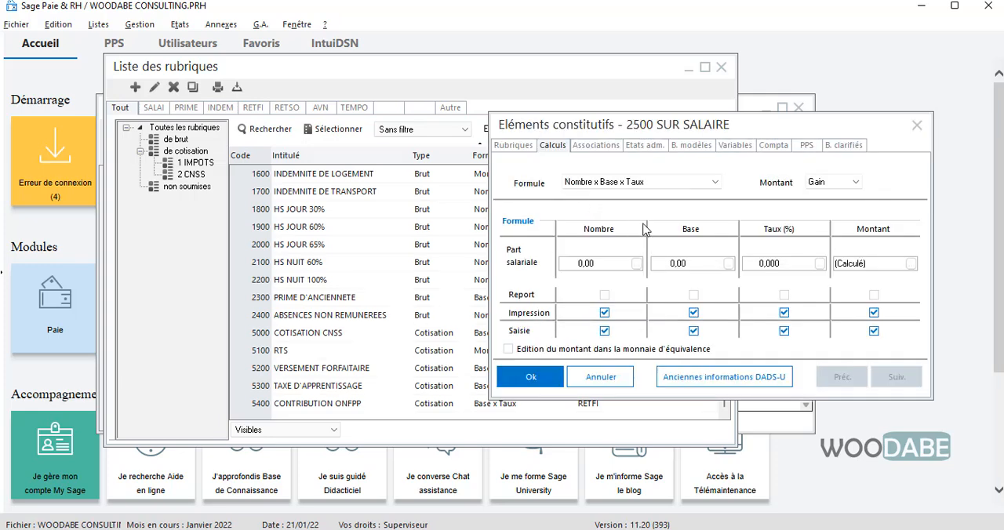
pyautogui.click(652, 183)
pyautogui.click(628, 330)
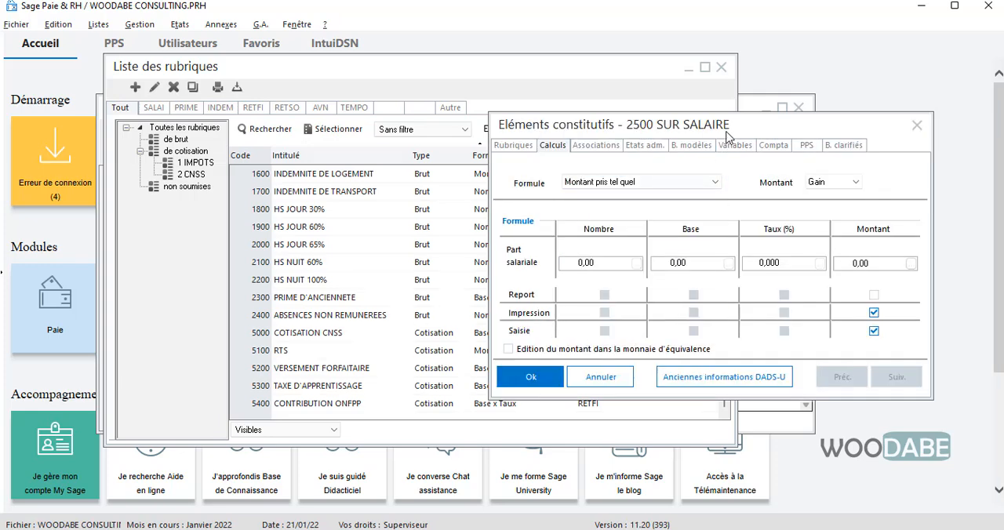
pyautogui.moveTo(585, 124); pyautogui.dragTo(451, 129)
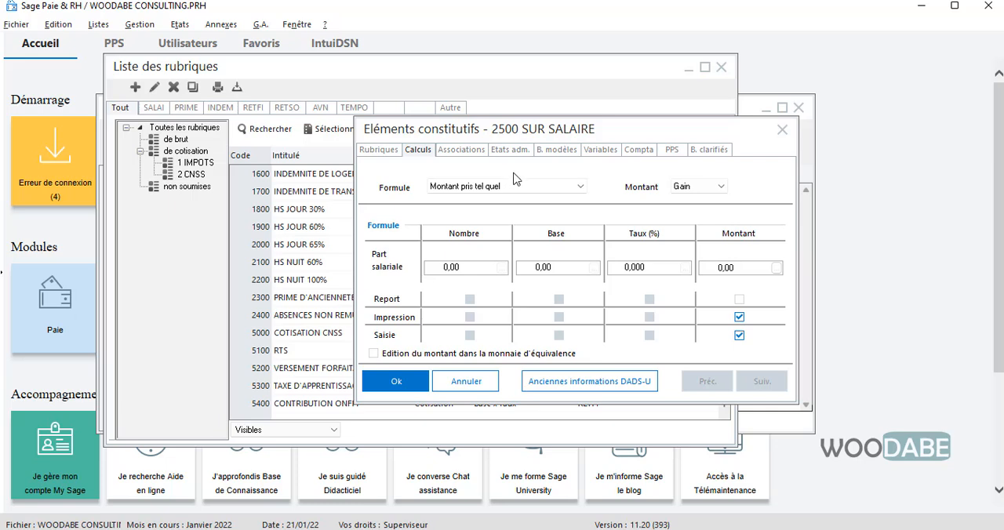
# Attach item 2500 SUR SALAIRE to the payslip template BULLETIN SALARIE and save the item
pyautogui.click(510, 150)
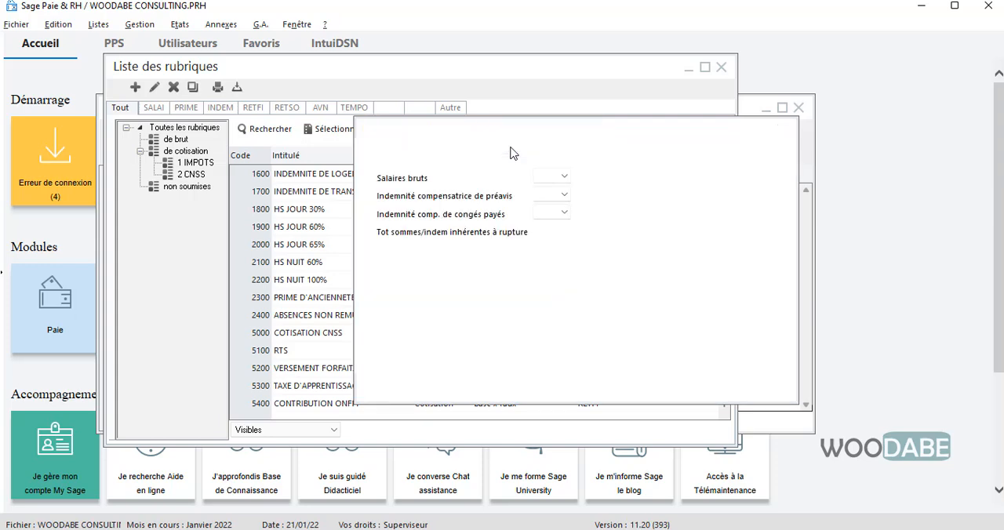
pyautogui.click(457, 149)
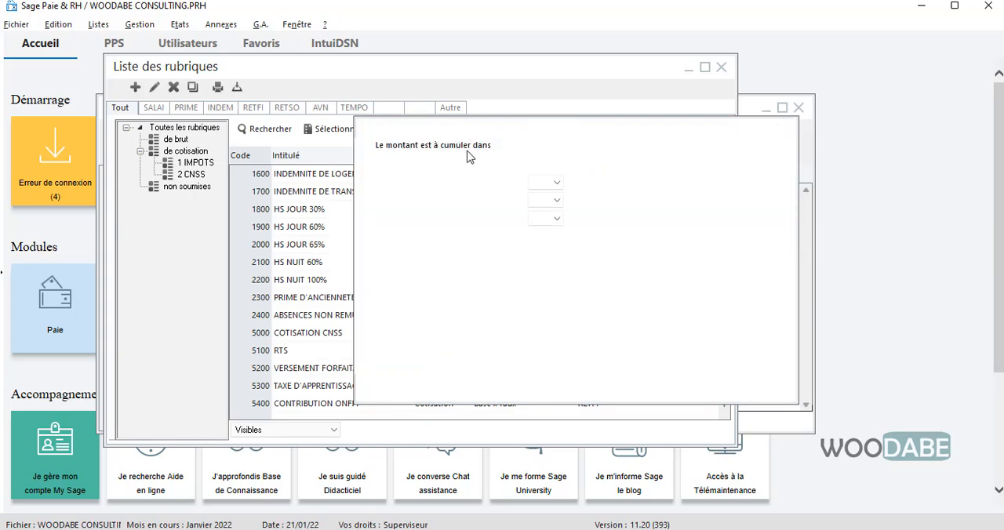
pyautogui.click(556, 149)
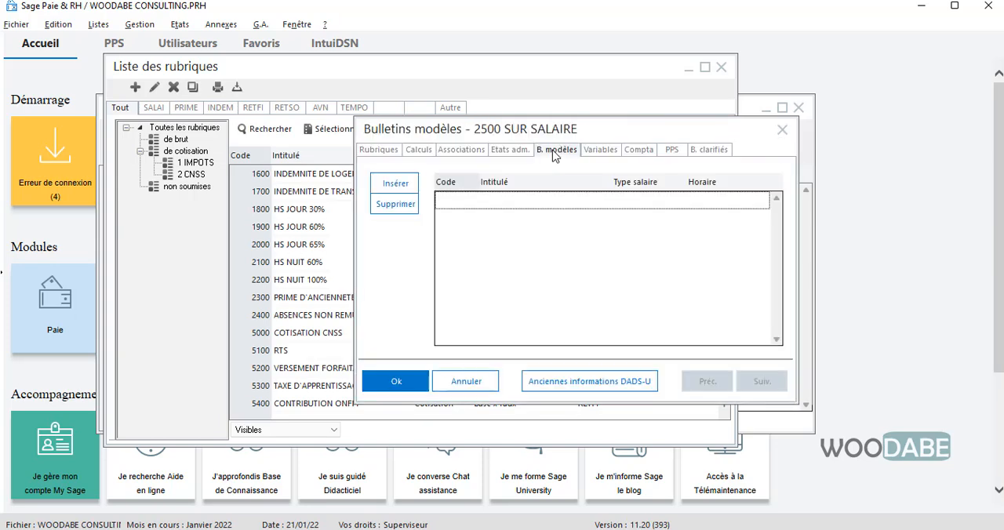
pyautogui.click(394, 187)
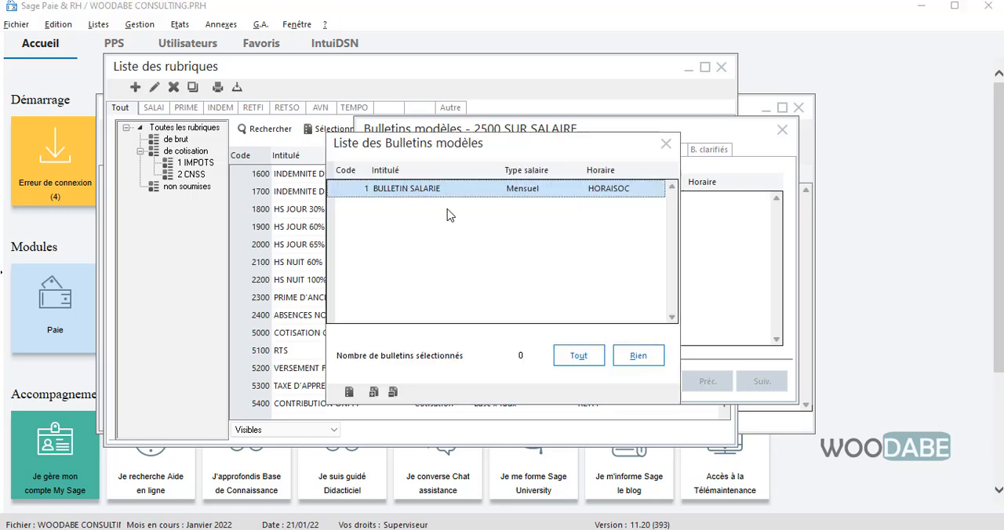
pyautogui.doubleClick(479, 192)
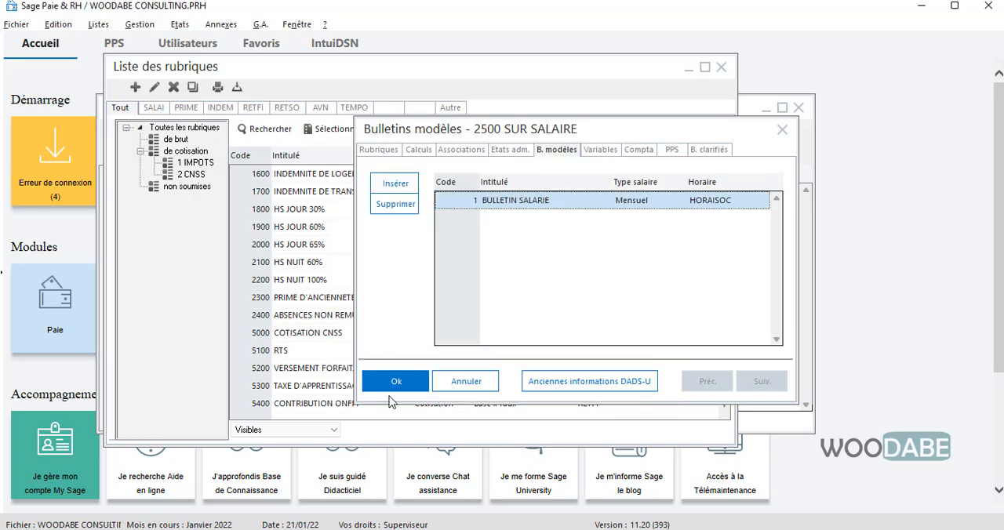
pyautogui.click(411, 381)
pyautogui.click(585, 340)
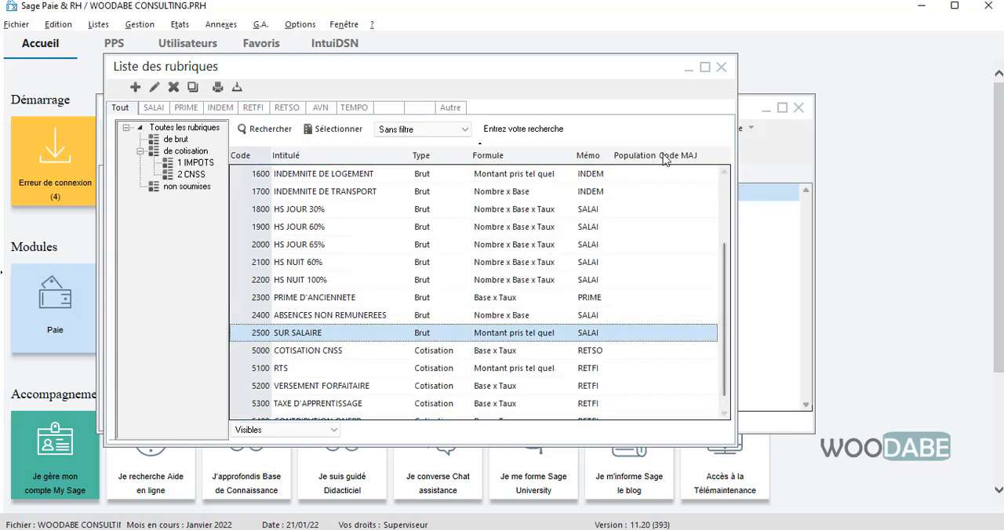
# Locate item 2500 SUR SALAIRE among the items of the employee's payslip, and close the payslip
pyautogui.click(721, 67)
pyautogui.moveTo(546, 111); pyautogui.dragTo(552, 88)
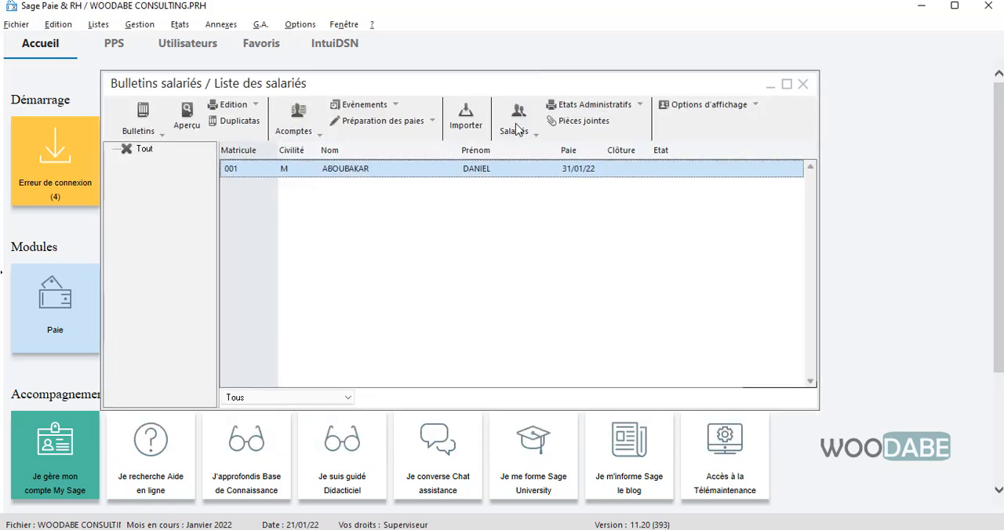
pyautogui.doubleClick(401, 167)
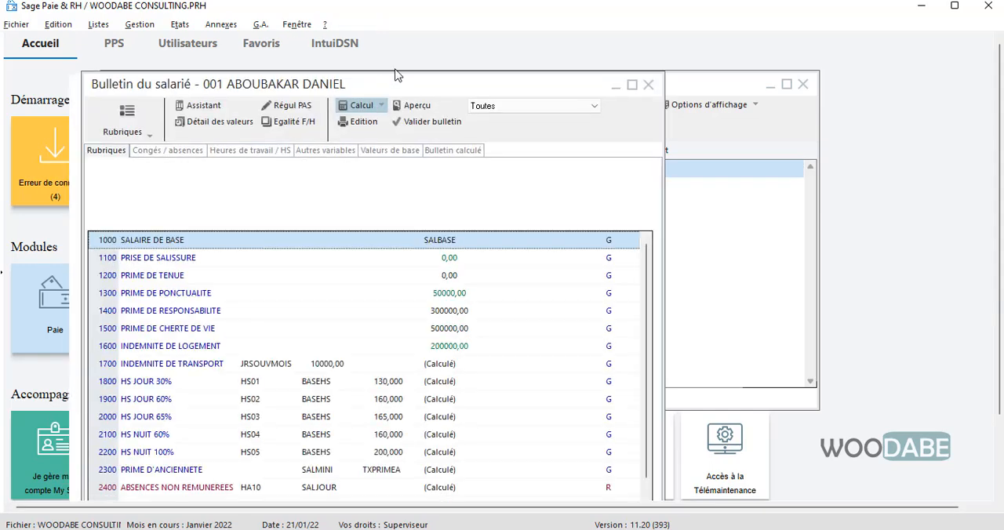
pyautogui.scroll(-1, 206, 338)
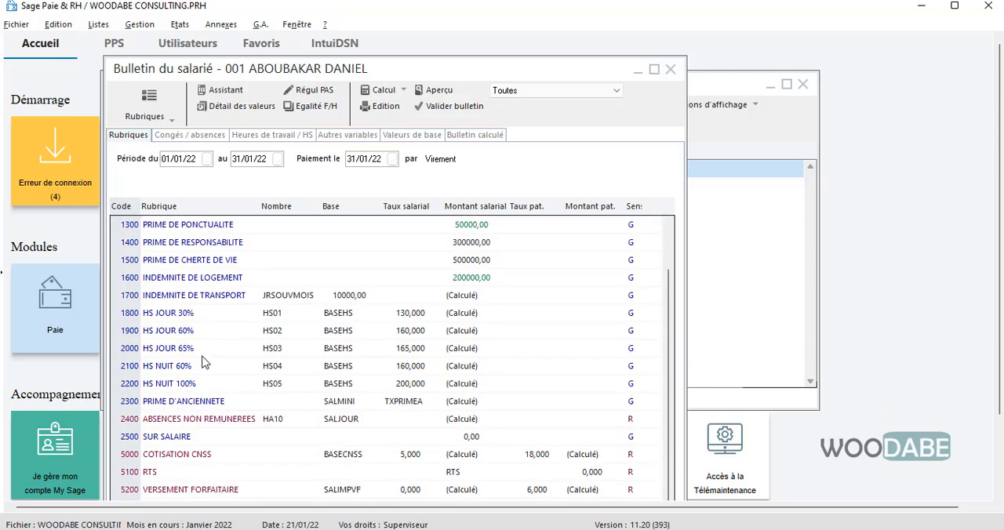
pyautogui.click(169, 438)
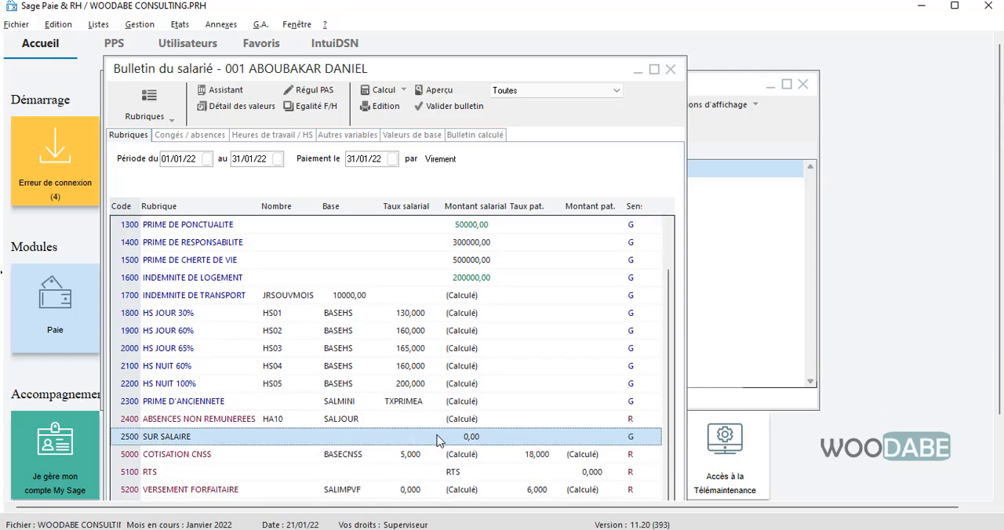
pyautogui.click(670, 70)
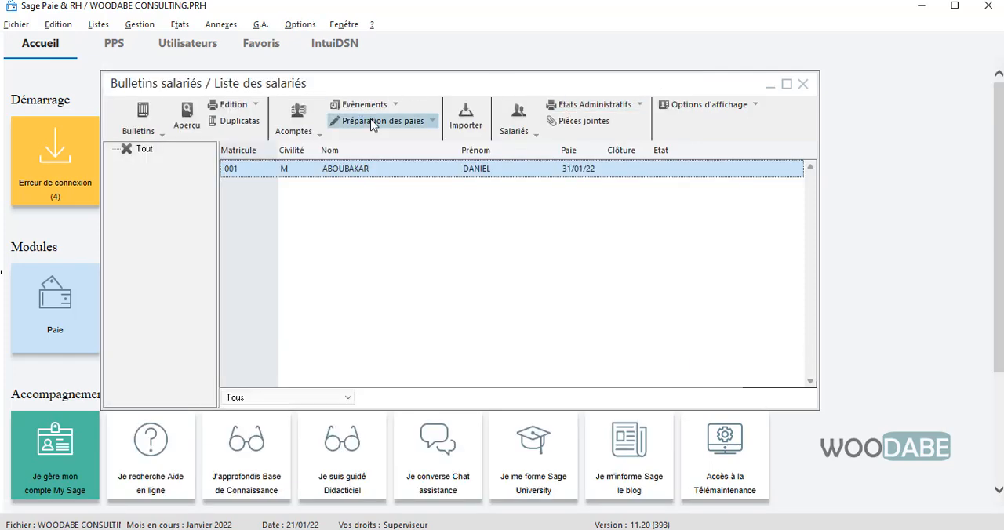
# Reopen the employee's payslip and review the earnings, contributions and net pay of the calculated payslip
pyautogui.doubleClick(372, 180)
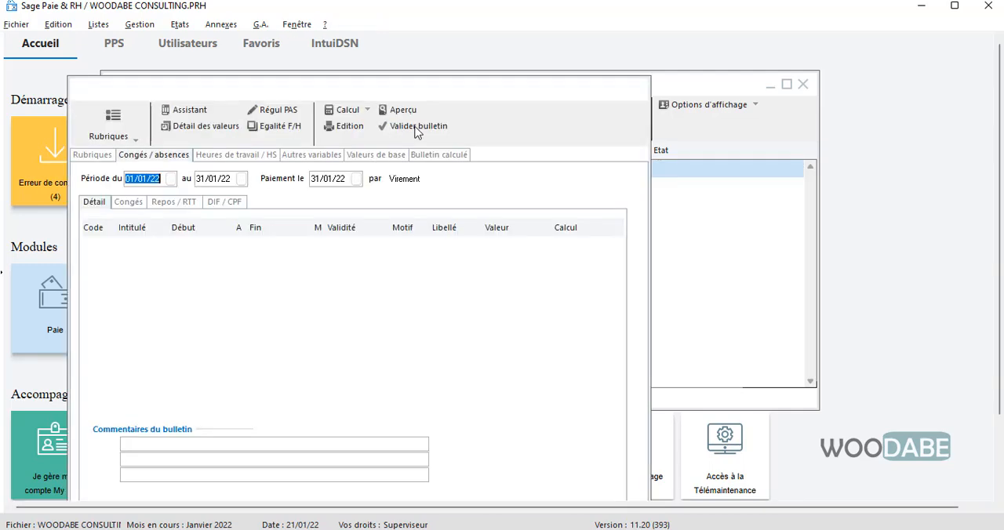
pyautogui.click(437, 161)
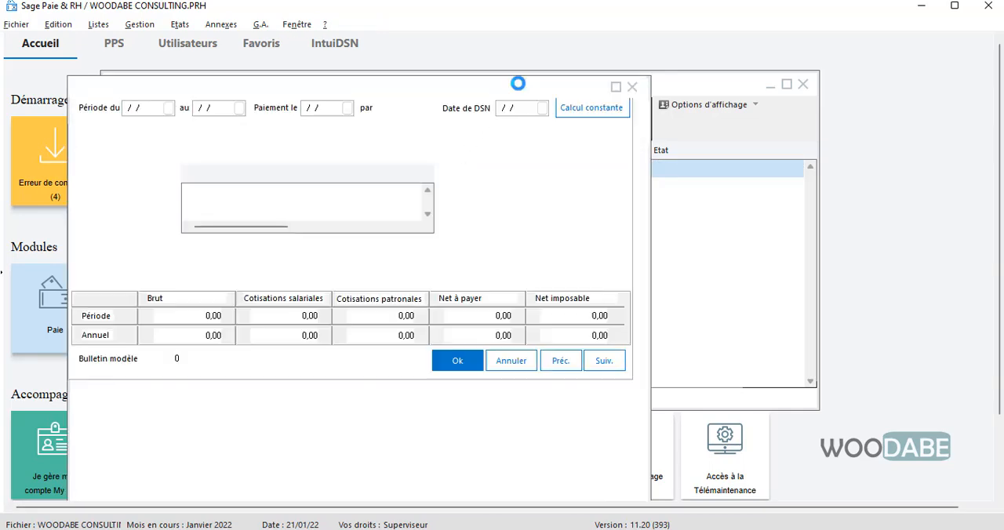
pyautogui.moveTo(520, 91); pyautogui.dragTo(549, 66)
pyautogui.scroll(-3, 511, 323)
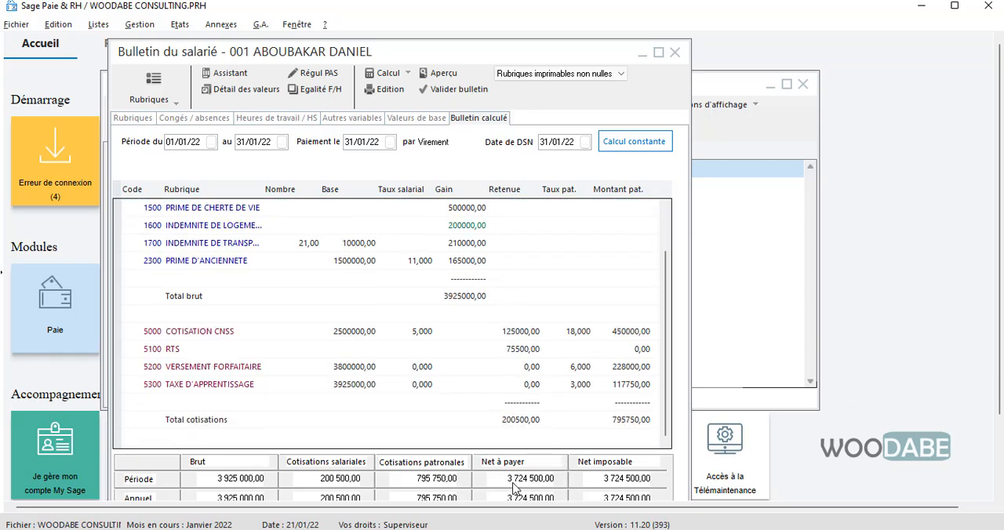
pyautogui.scroll(3, 504, 387)
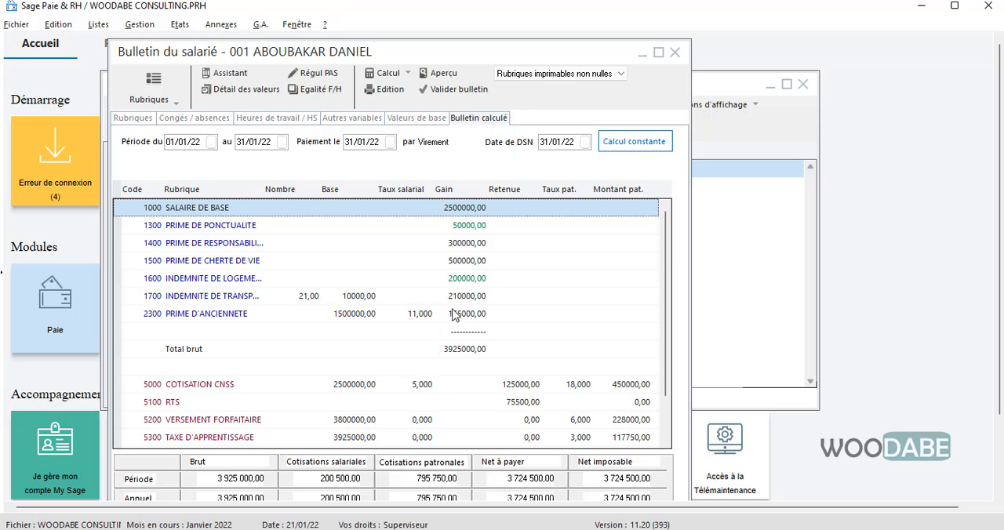
pyautogui.scroll(-3, 455, 314)
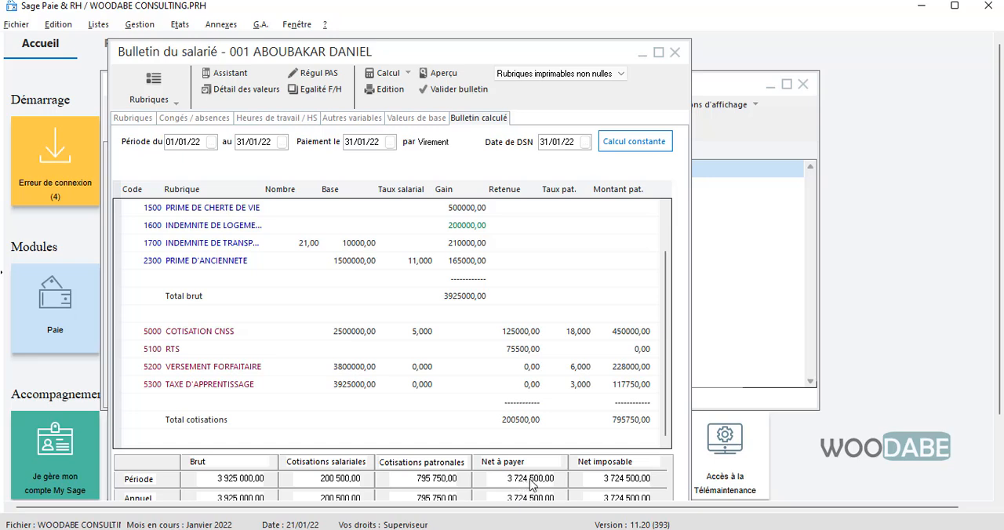
pyautogui.scroll(3, 502, 329)
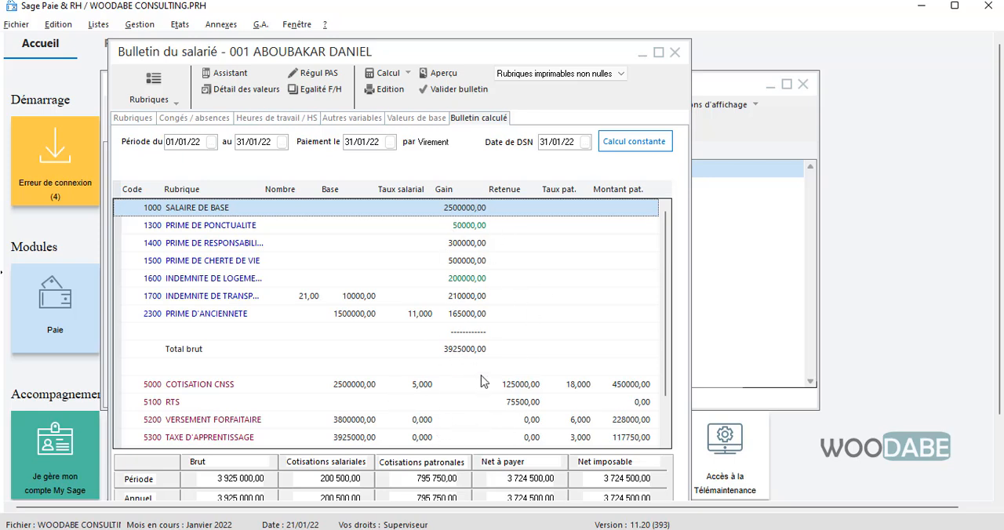
# Run the reverse payslip calculation for a net pay of 3 725 000, adjusting item 2500 SUR SALAIRE with mode Autre, and review the result
pyautogui.click(415, 73)
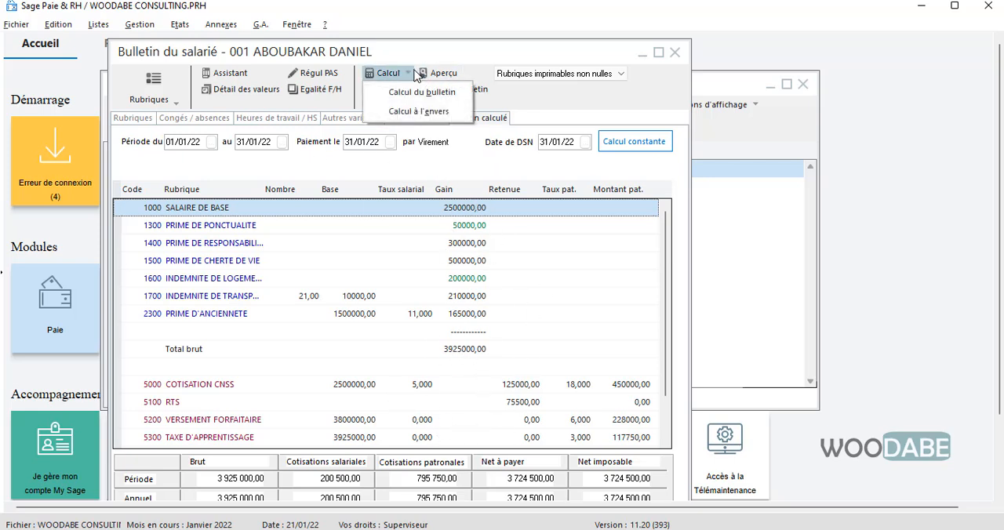
pyautogui.click(419, 114)
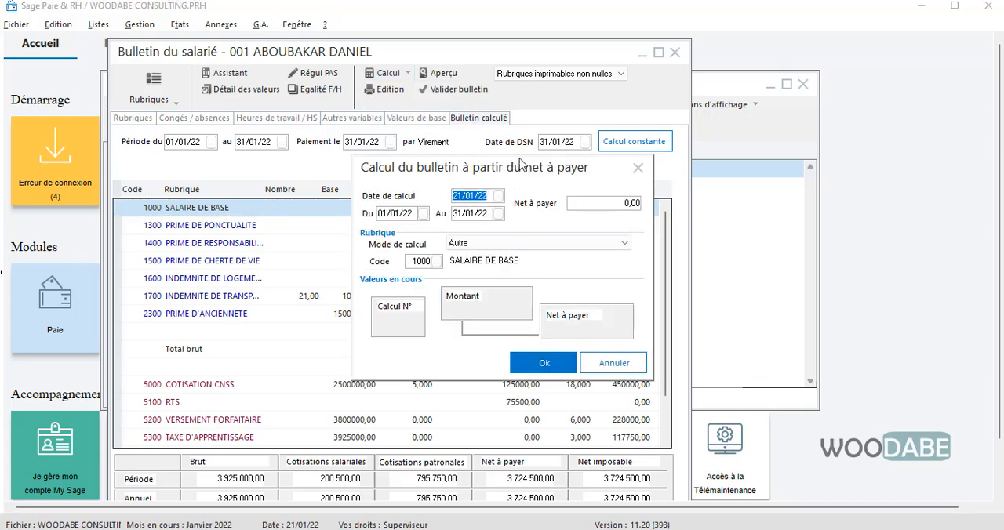
pyautogui.moveTo(504, 170); pyautogui.dragTo(456, 173)
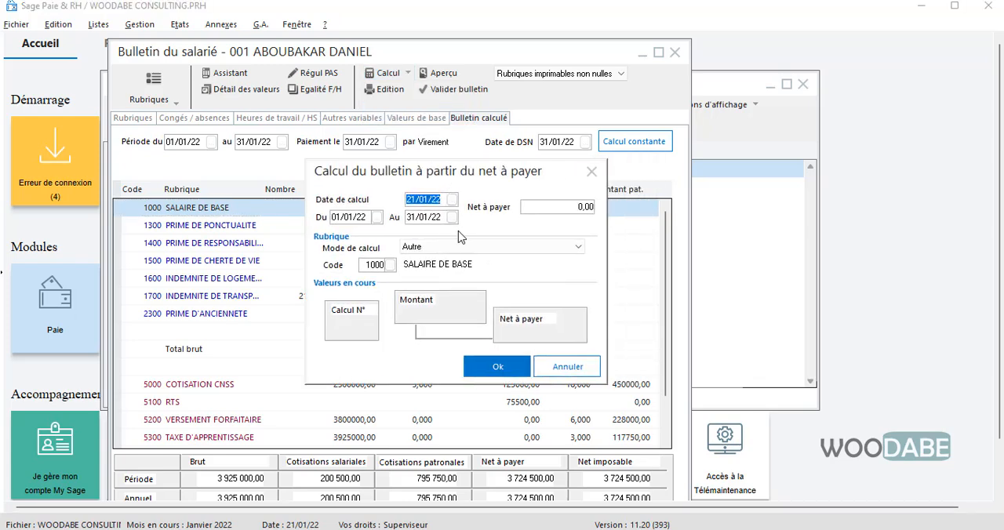
pyautogui.click(390, 265)
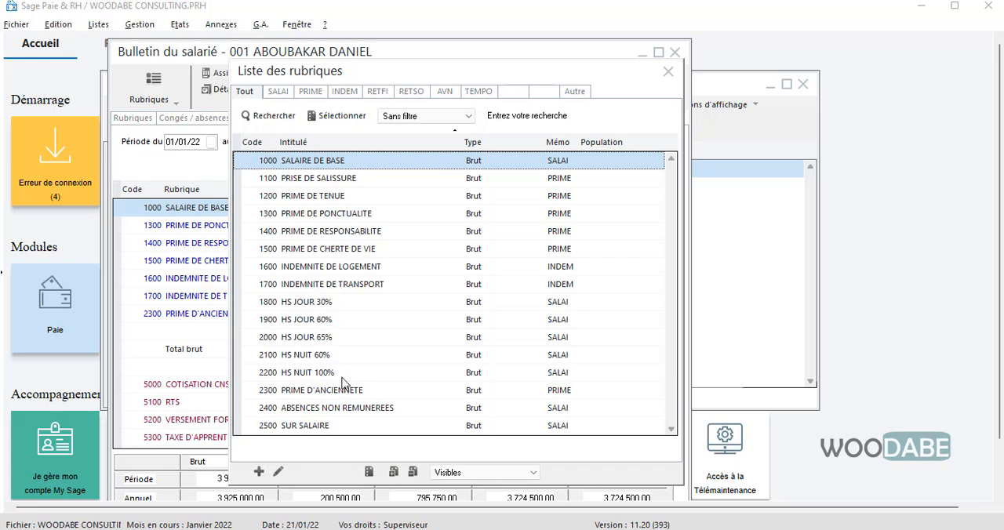
pyautogui.click(333, 425)
pyautogui.doubleClick(333, 425)
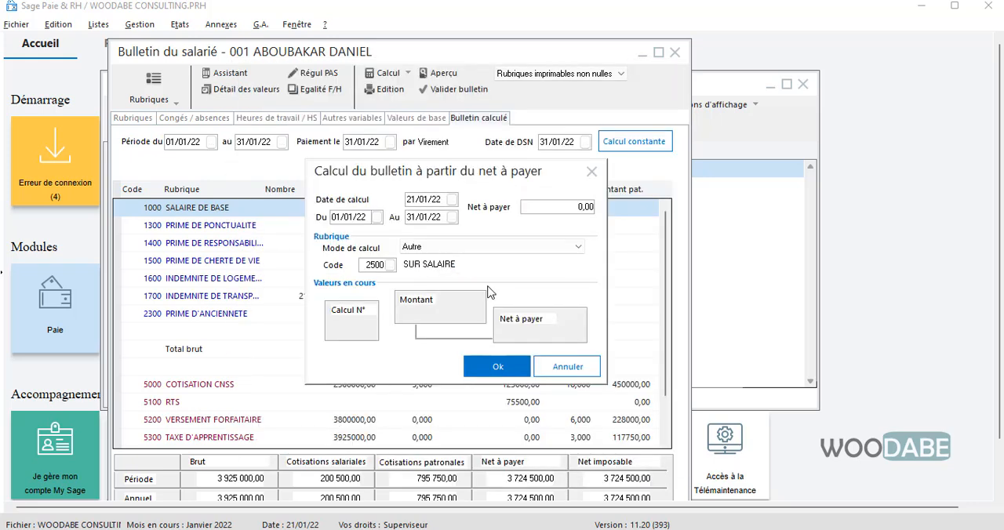
pyautogui.click(583, 206)
pyautogui.write('3 725 00')
pyautogui.click(486, 369)
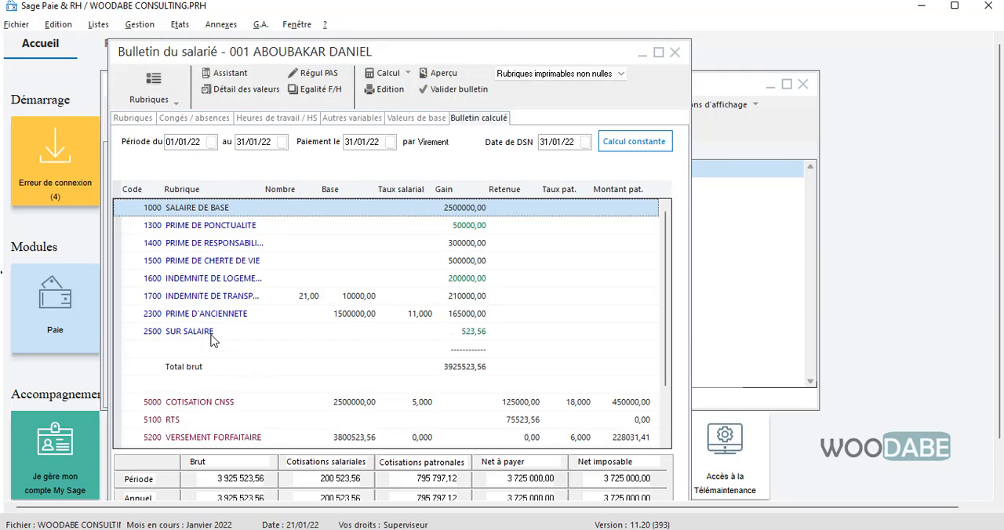
pyautogui.click(210, 336)
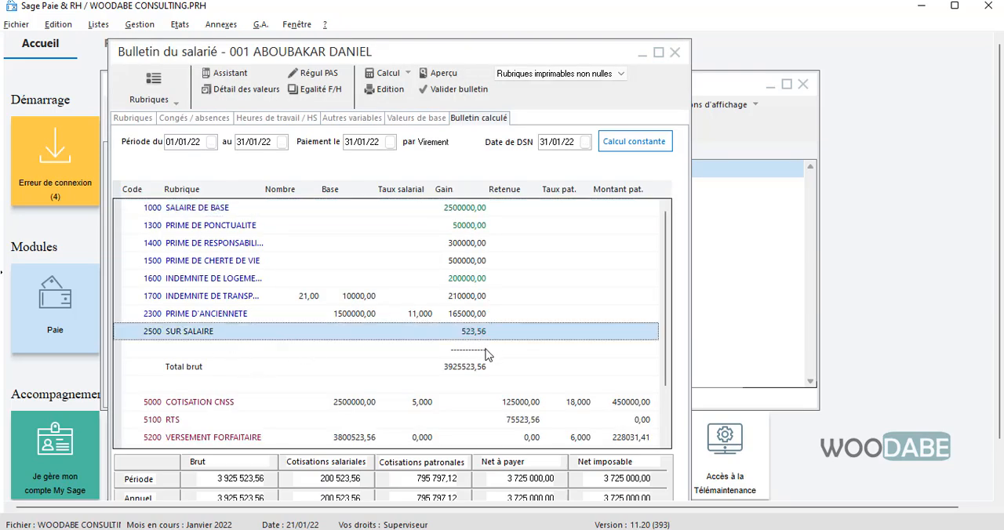
pyautogui.scroll(-2, 486, 354)
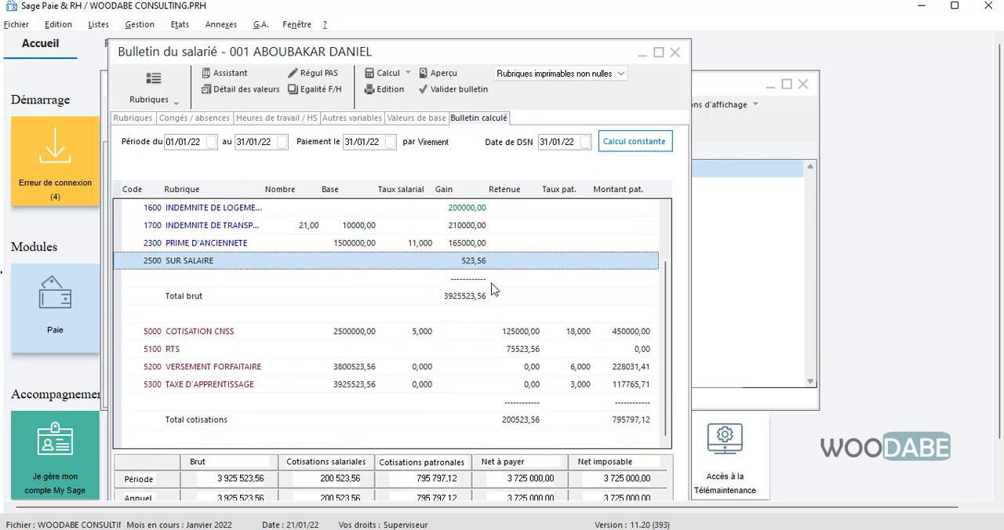